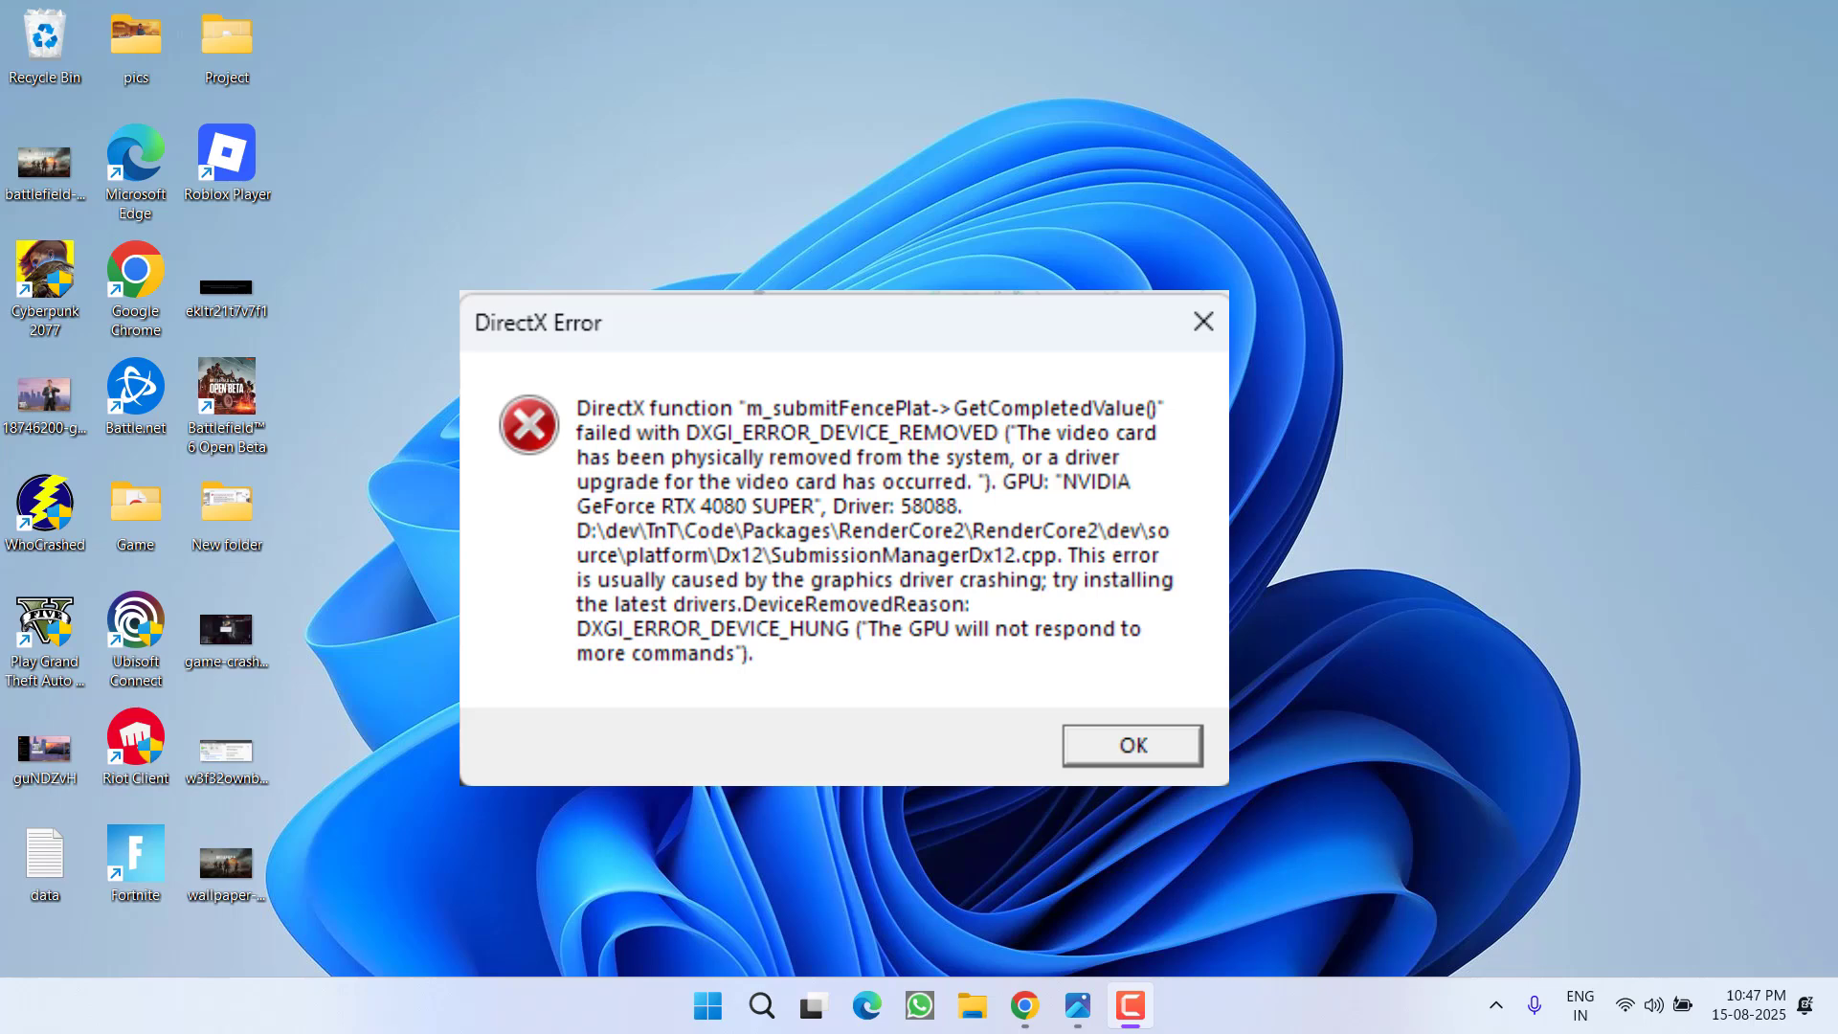
Open w3f32ownbiyb1.jpeg in Photos, the NVIDIA Control Panel screenshot with Debug Mode ticked
mouse_move(1073, 1002)
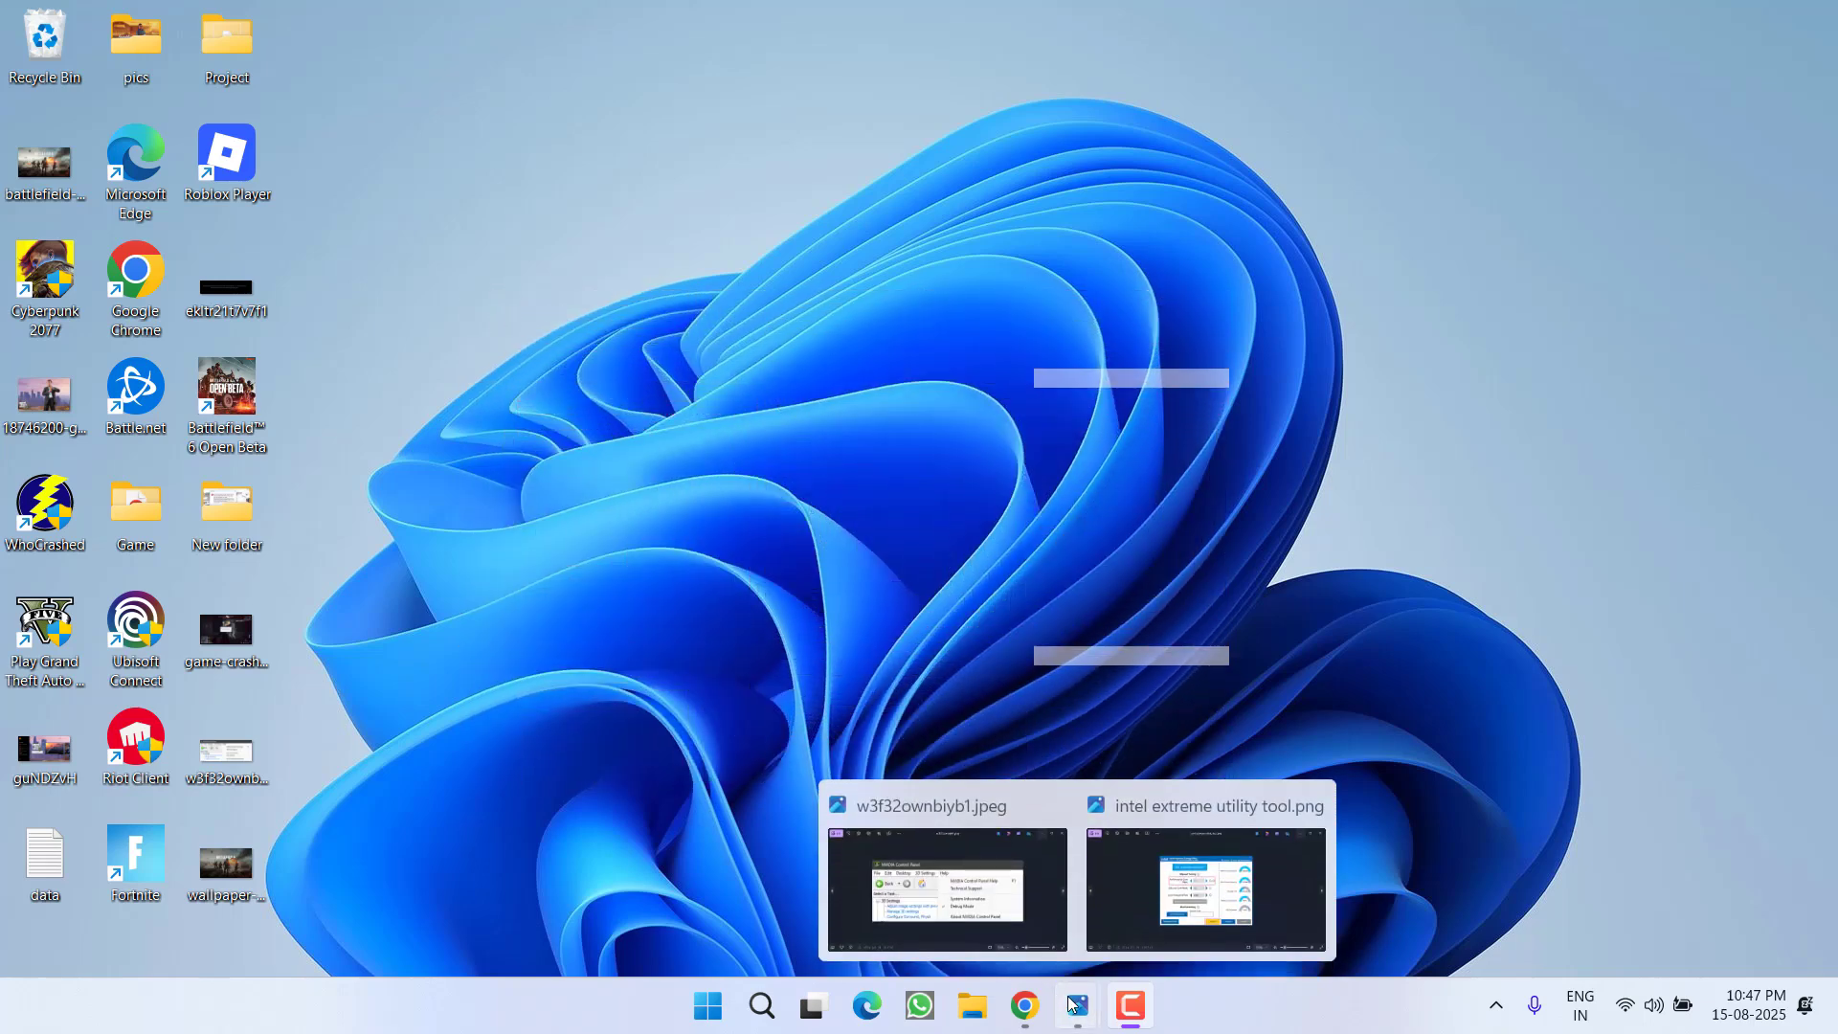
click(931, 861)
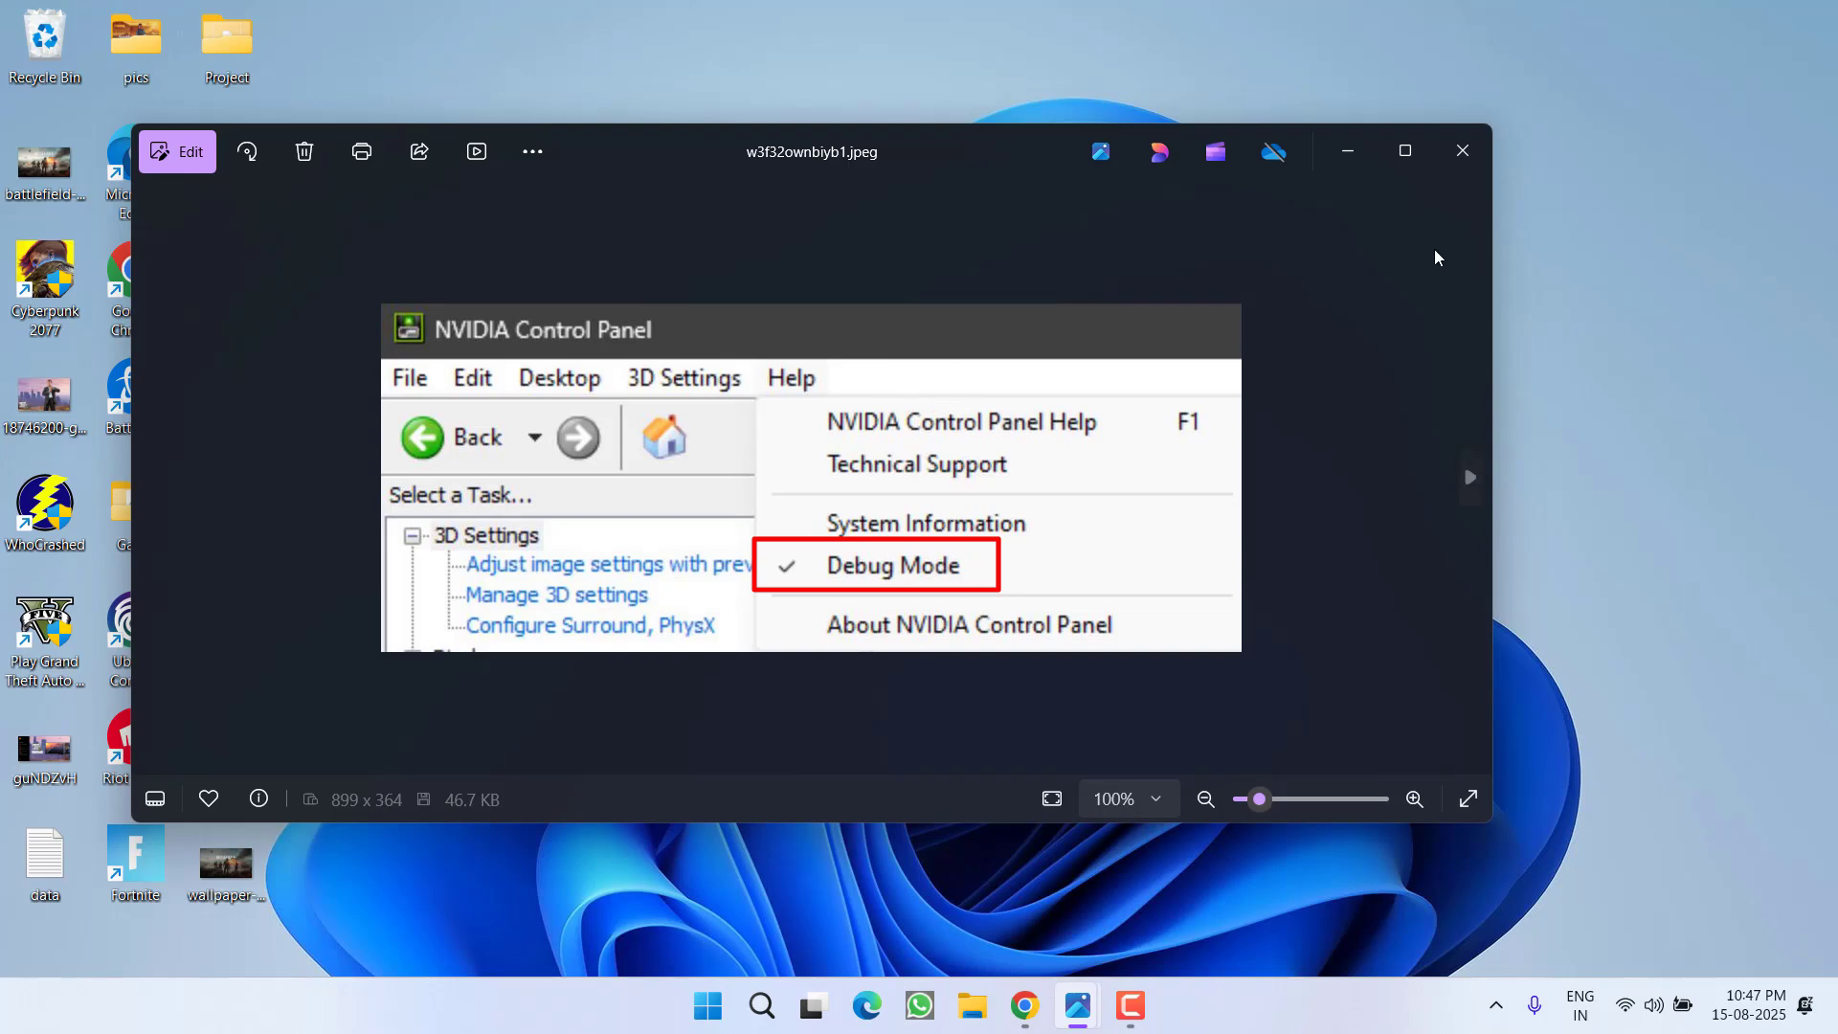
Close Photos and run the GeForce driver search on the NVIDIA drivers page in Chrome
click(1464, 158)
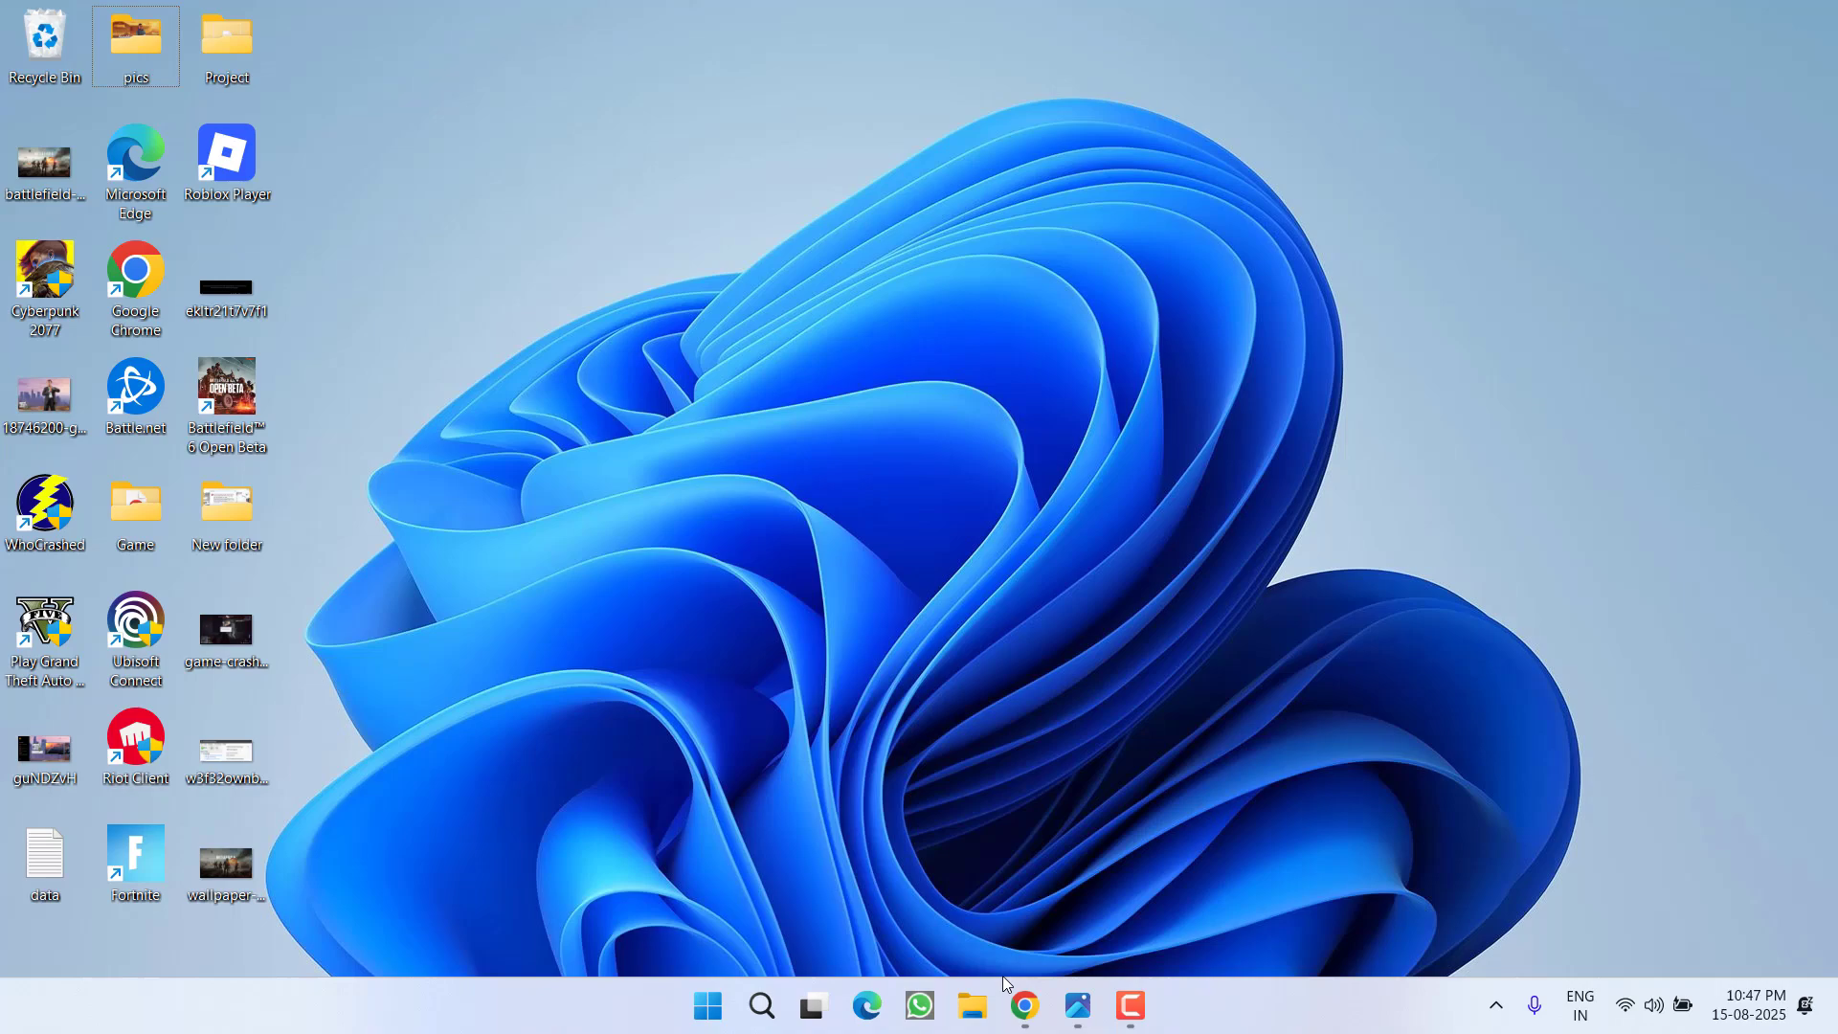
click(1024, 1005)
mouse_move(469, 206)
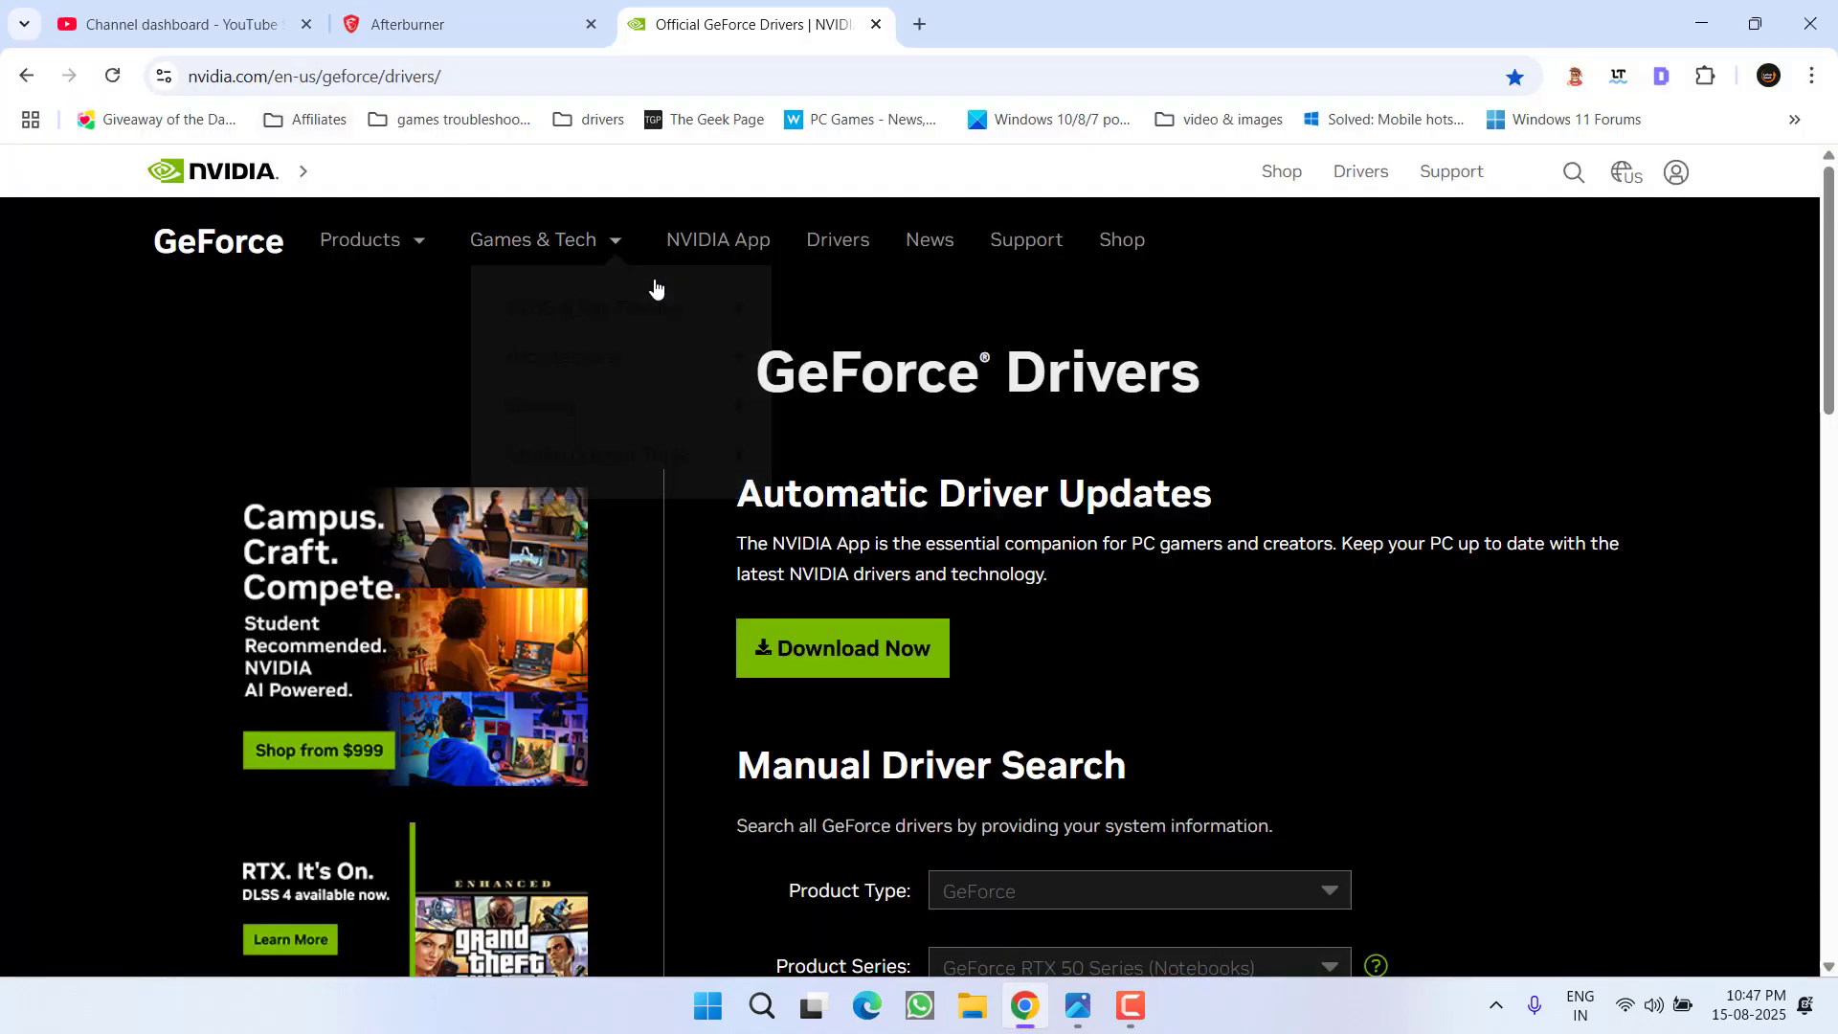
scroll(961, 430, down, 5)
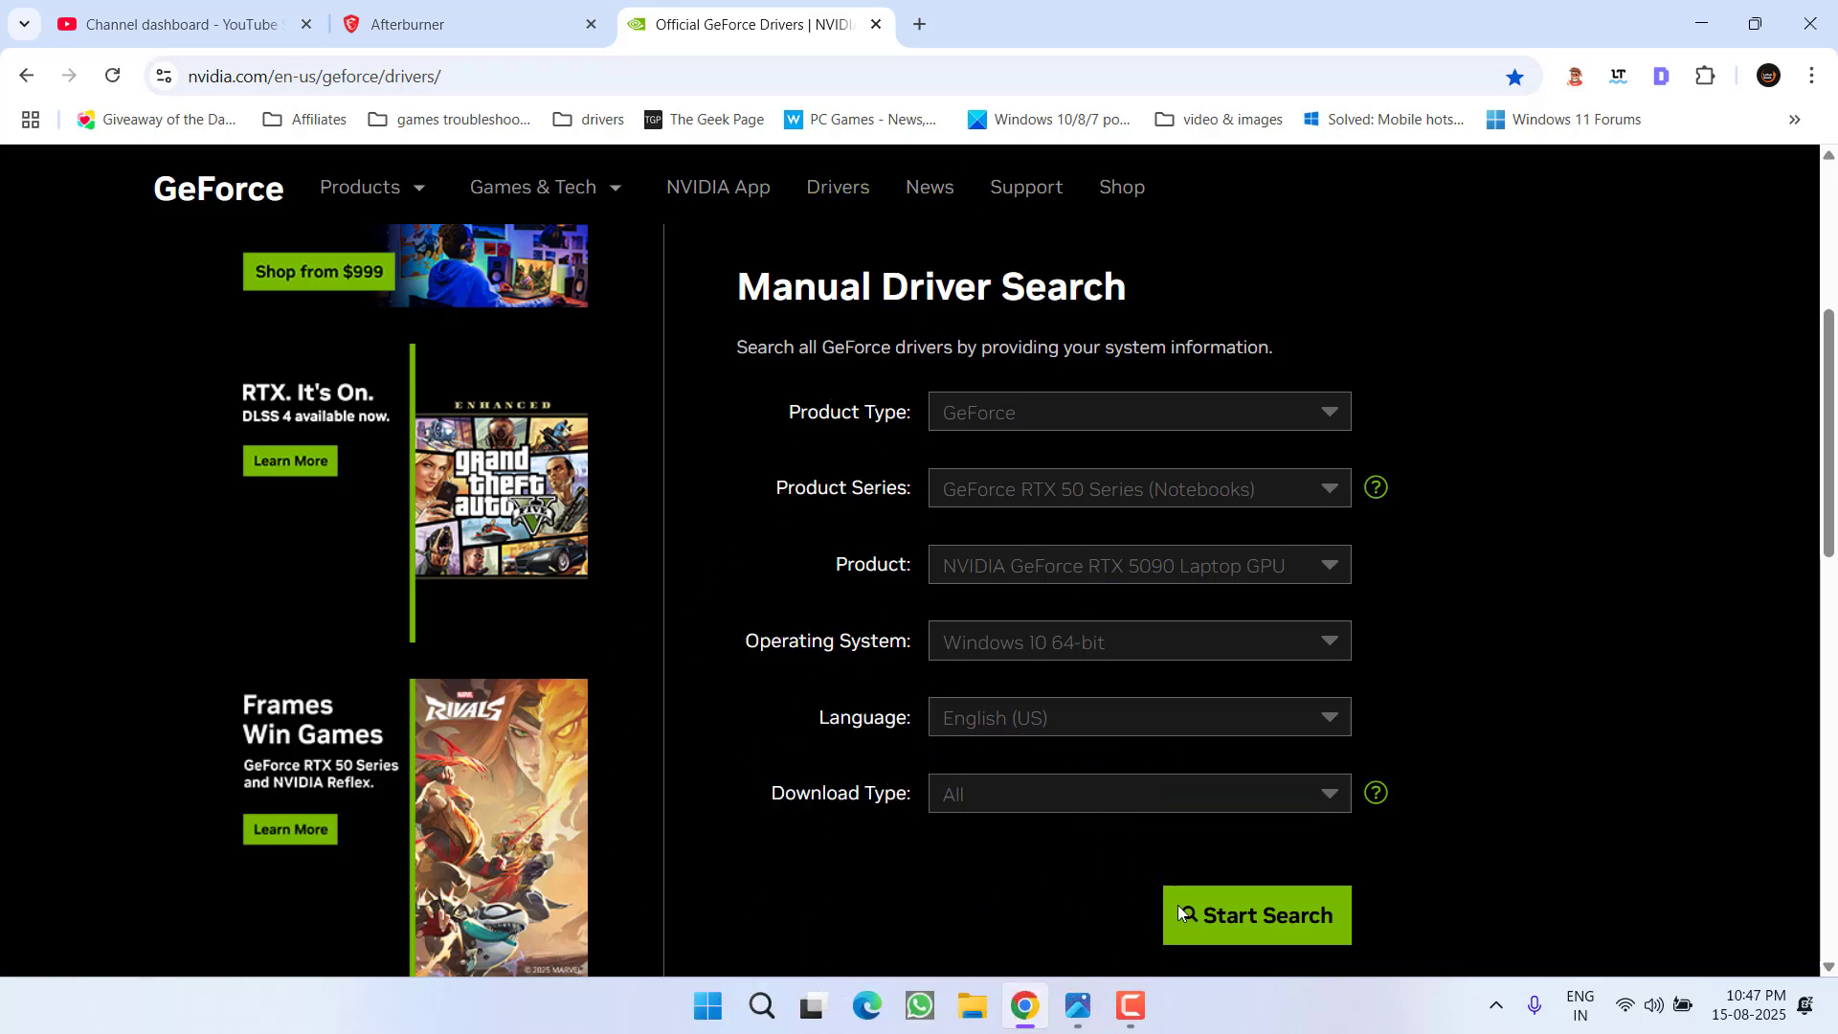
click(1278, 923)
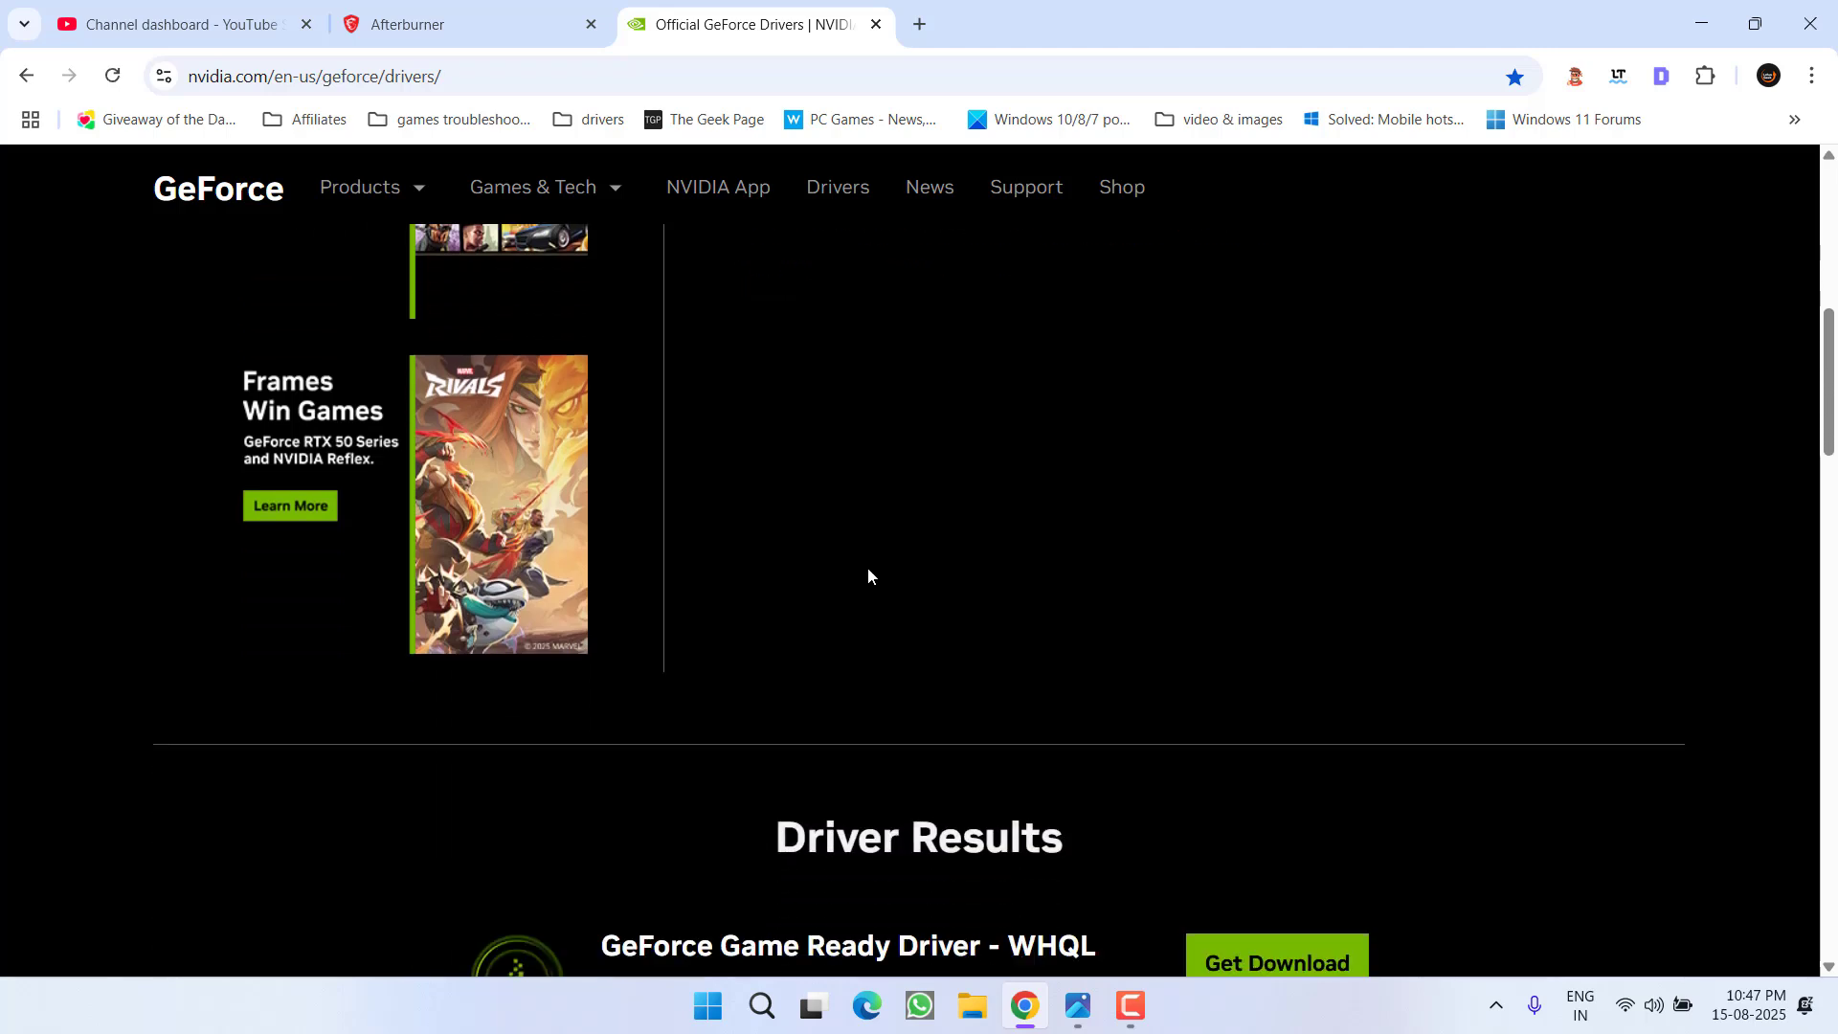
Highlight the Game Ready Driver 577.00 version and release date, then minimize Chrome
scroll(868, 575, down, 5)
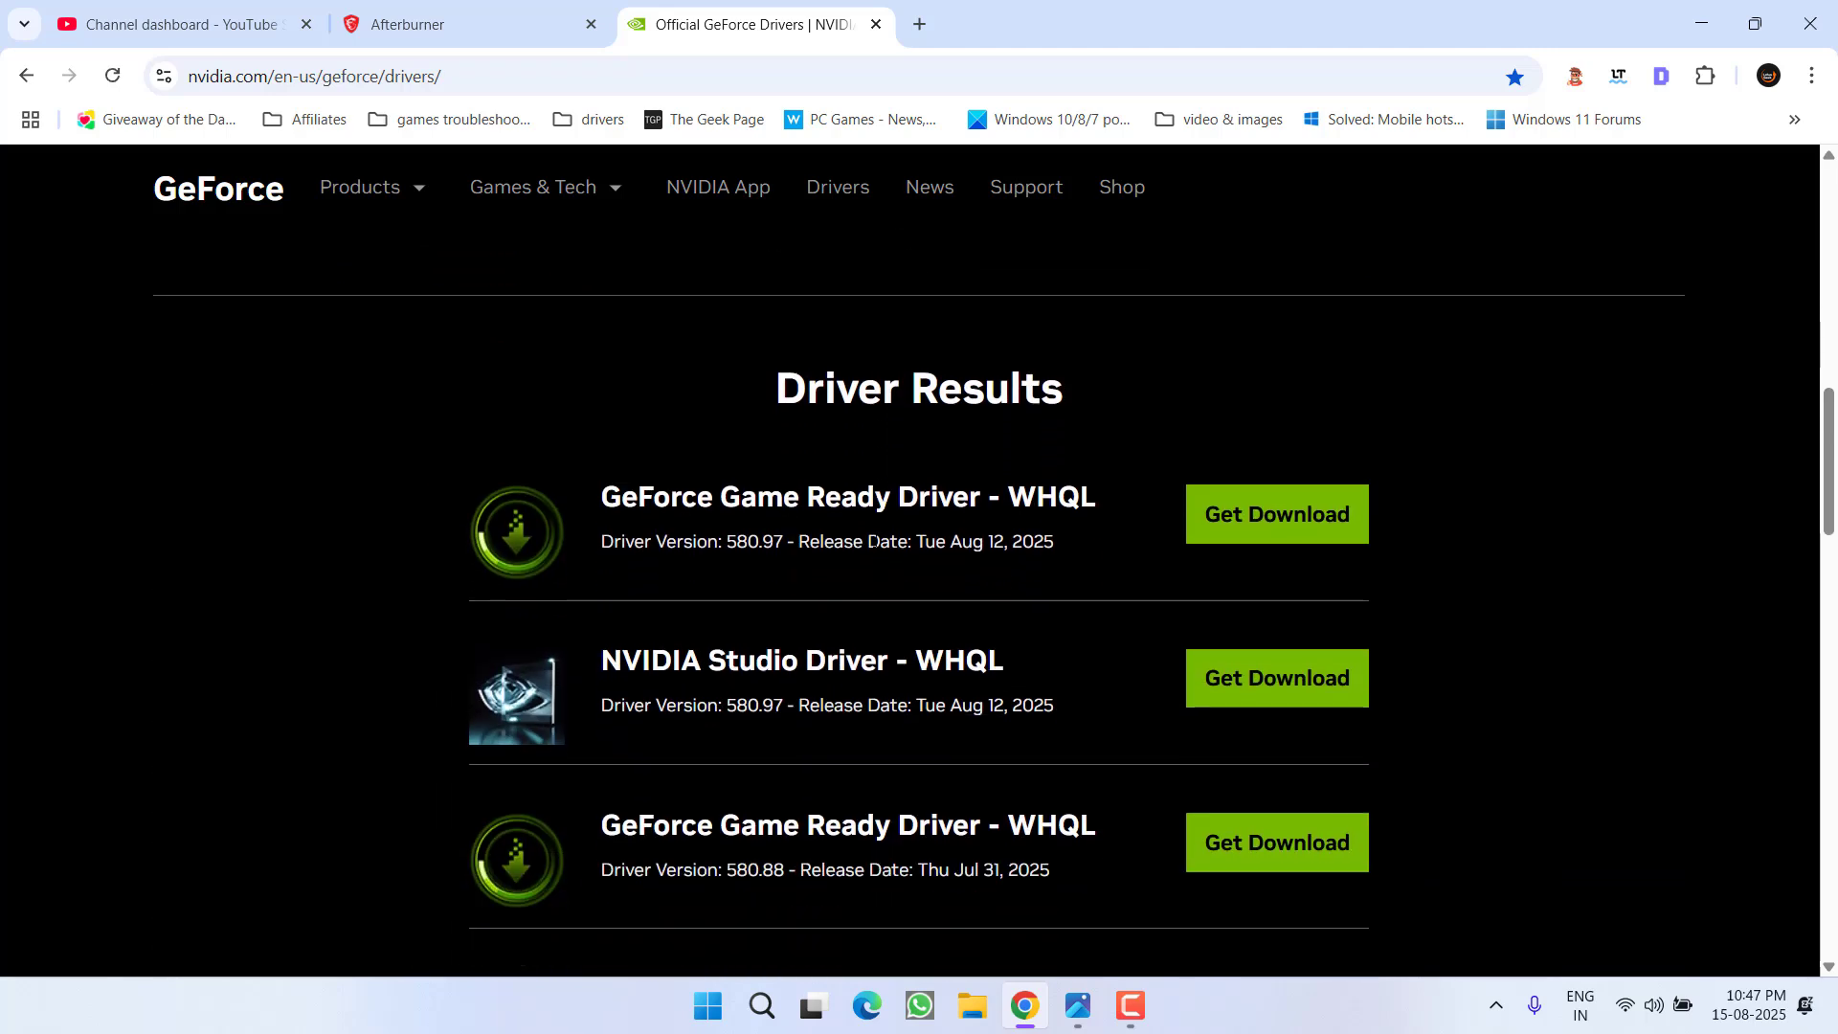
scroll(874, 541, down, 6)
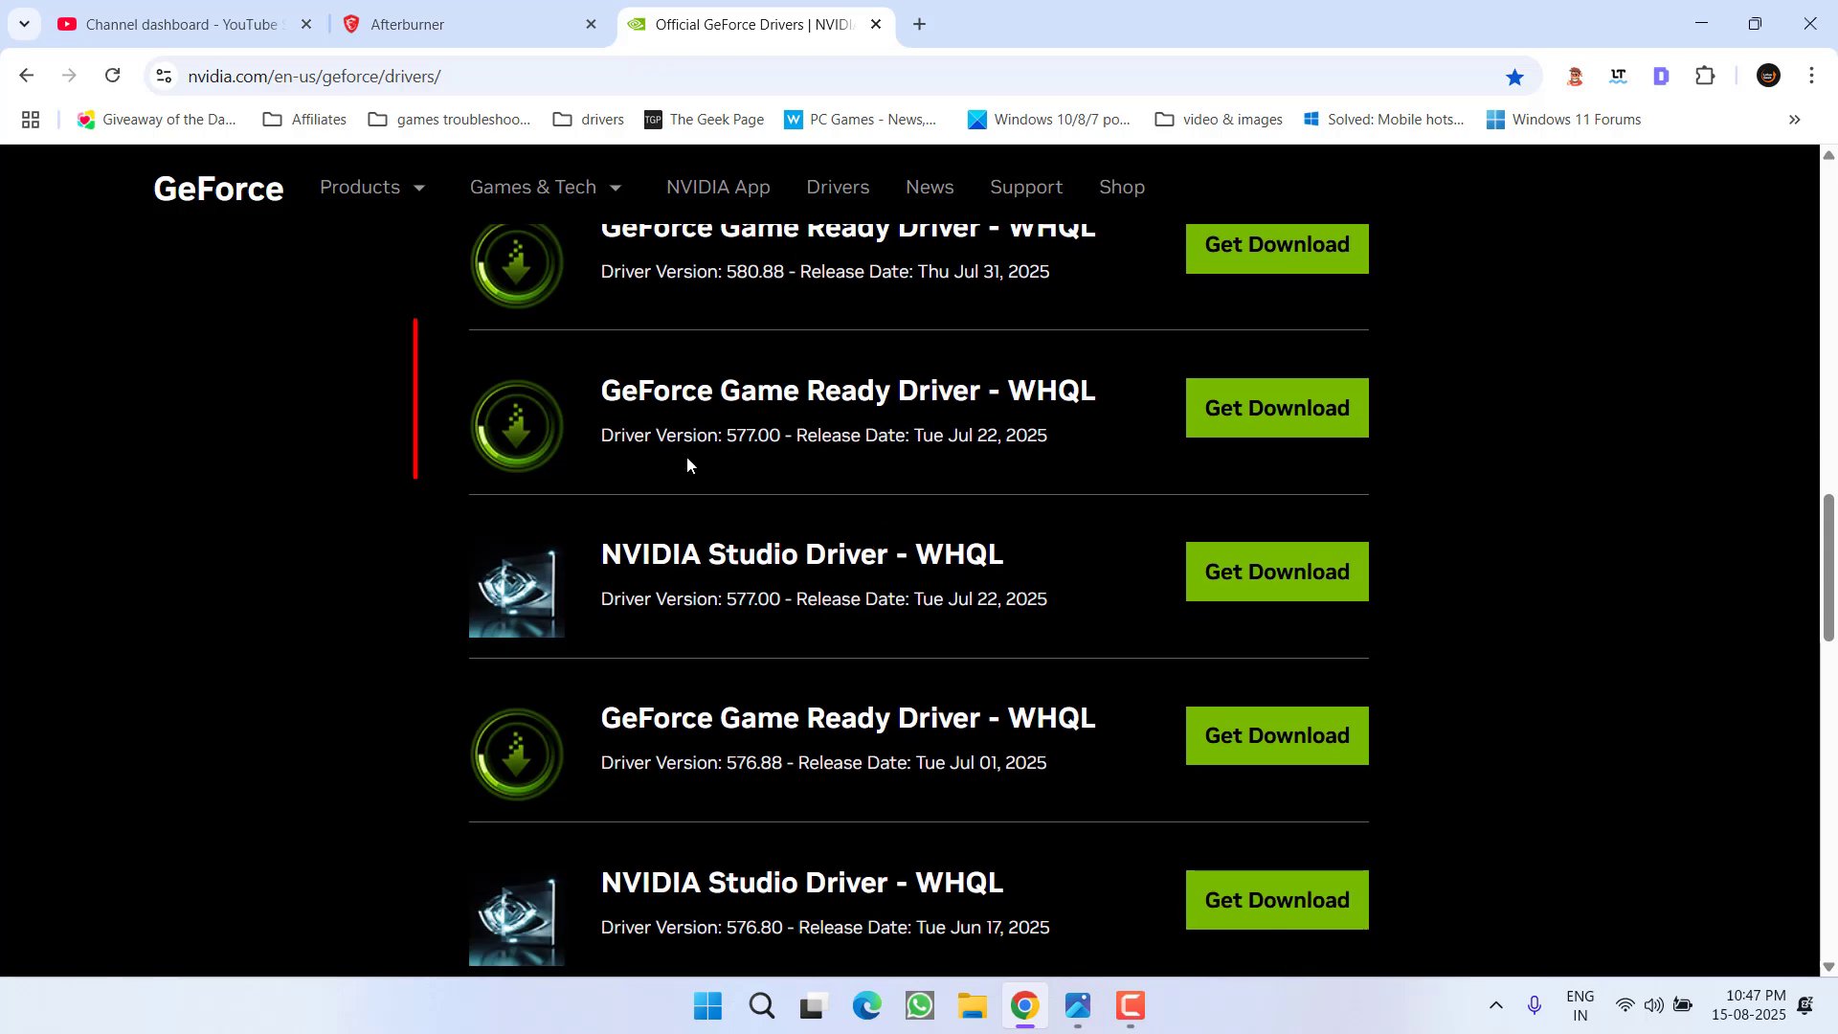
drag(602, 435, 1047, 435)
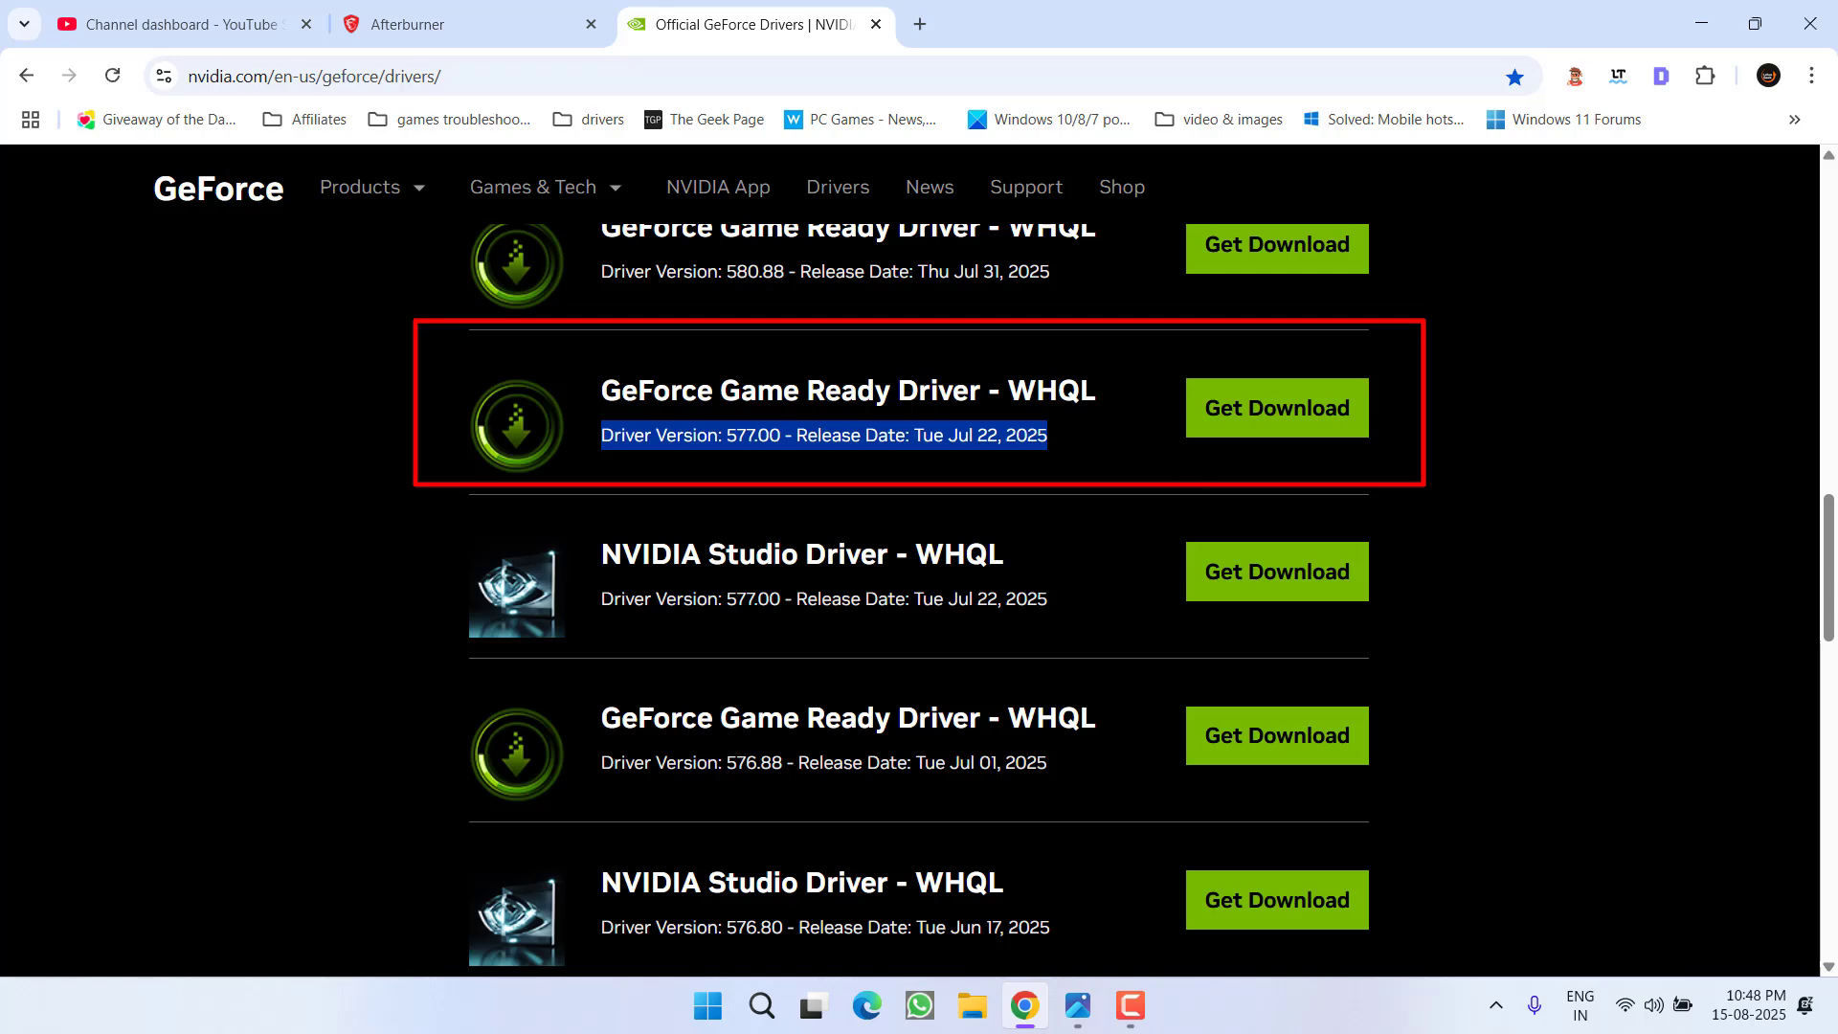
click(1701, 24)
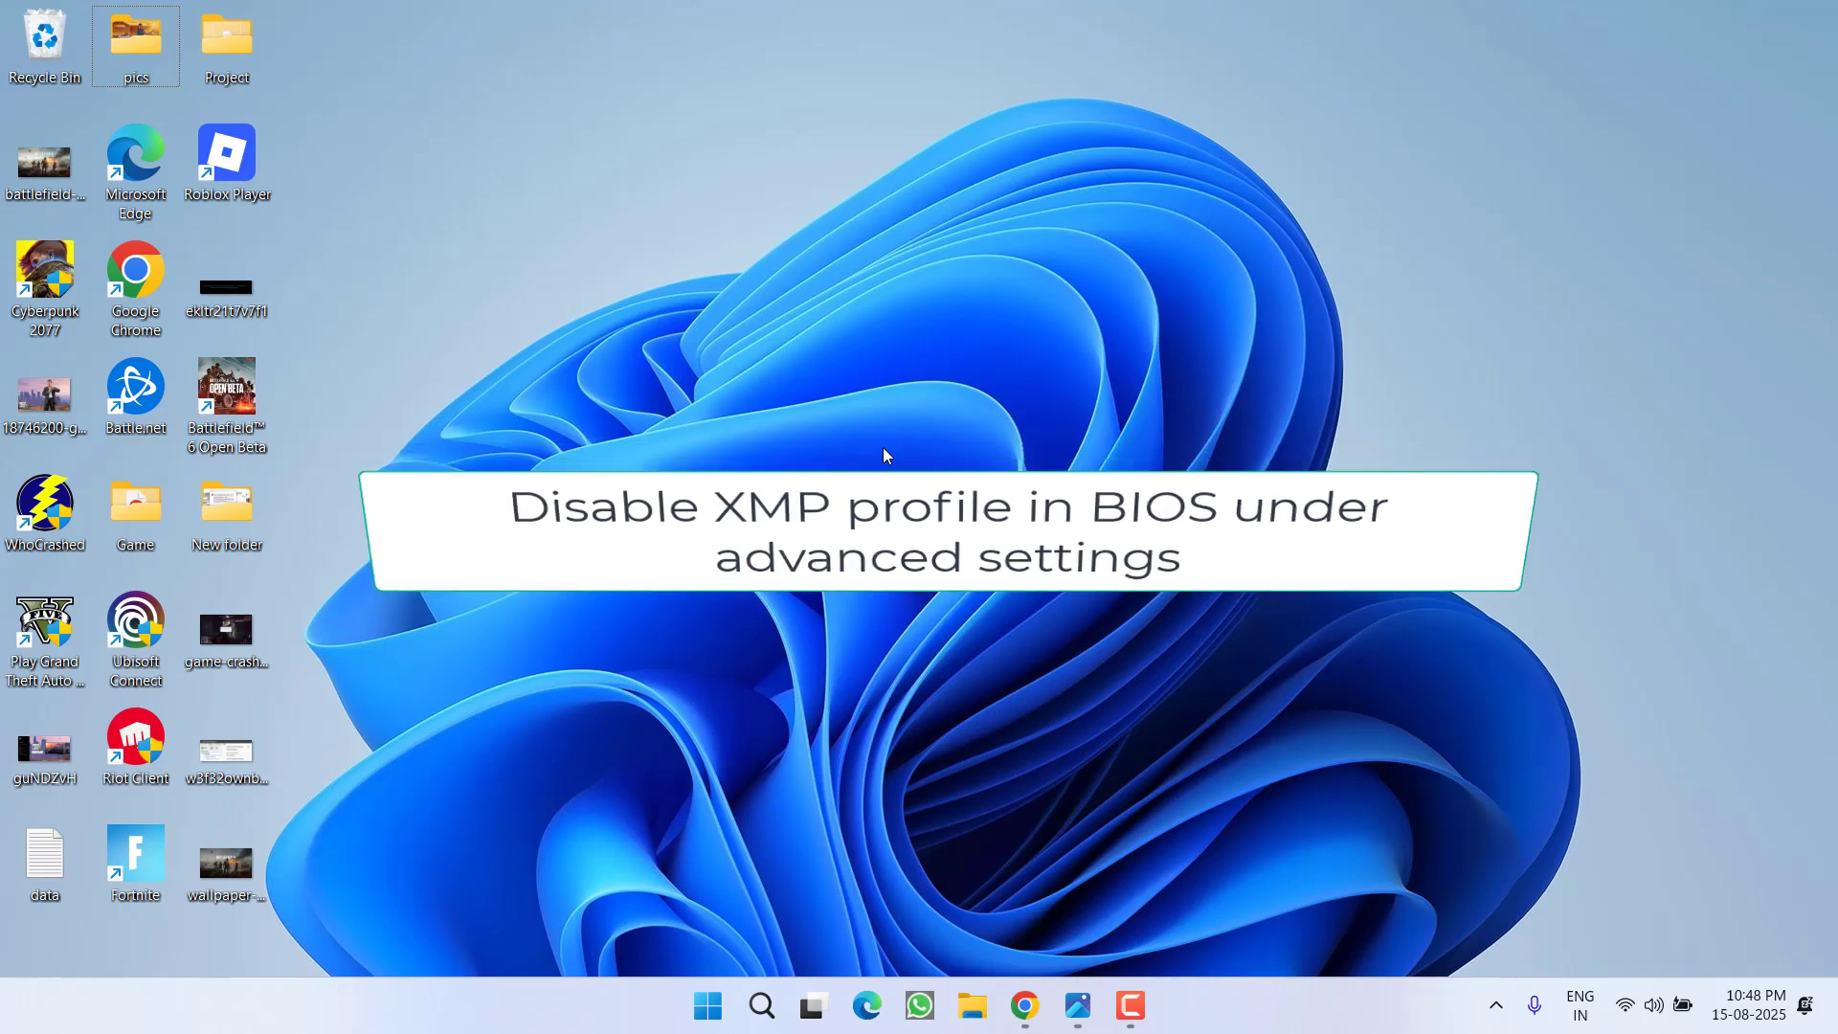
Restore Chrome showing the driver results with the 577.00 entry highlighted
click(1024, 1005)
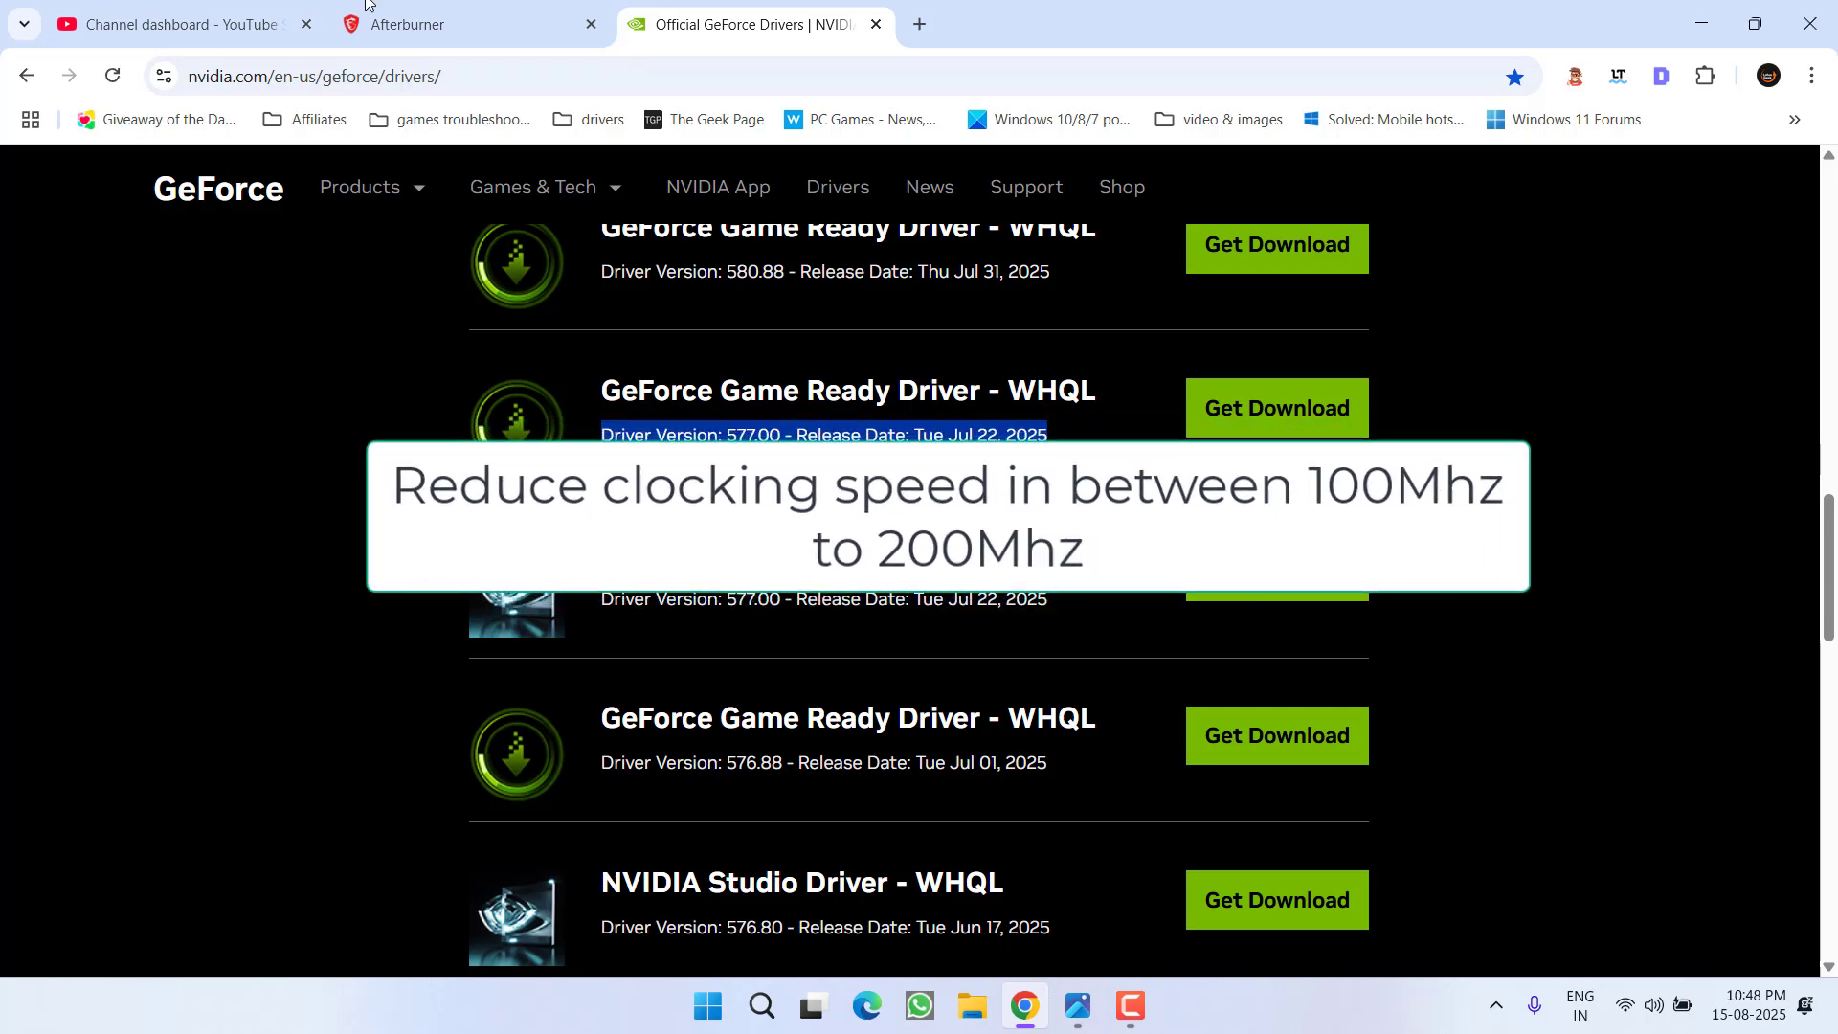
Switch to the MSI Afterburner tab and bring the 4.6.5 (Final) and 4.6.6 (Beta5) downloads into view
click(459, 24)
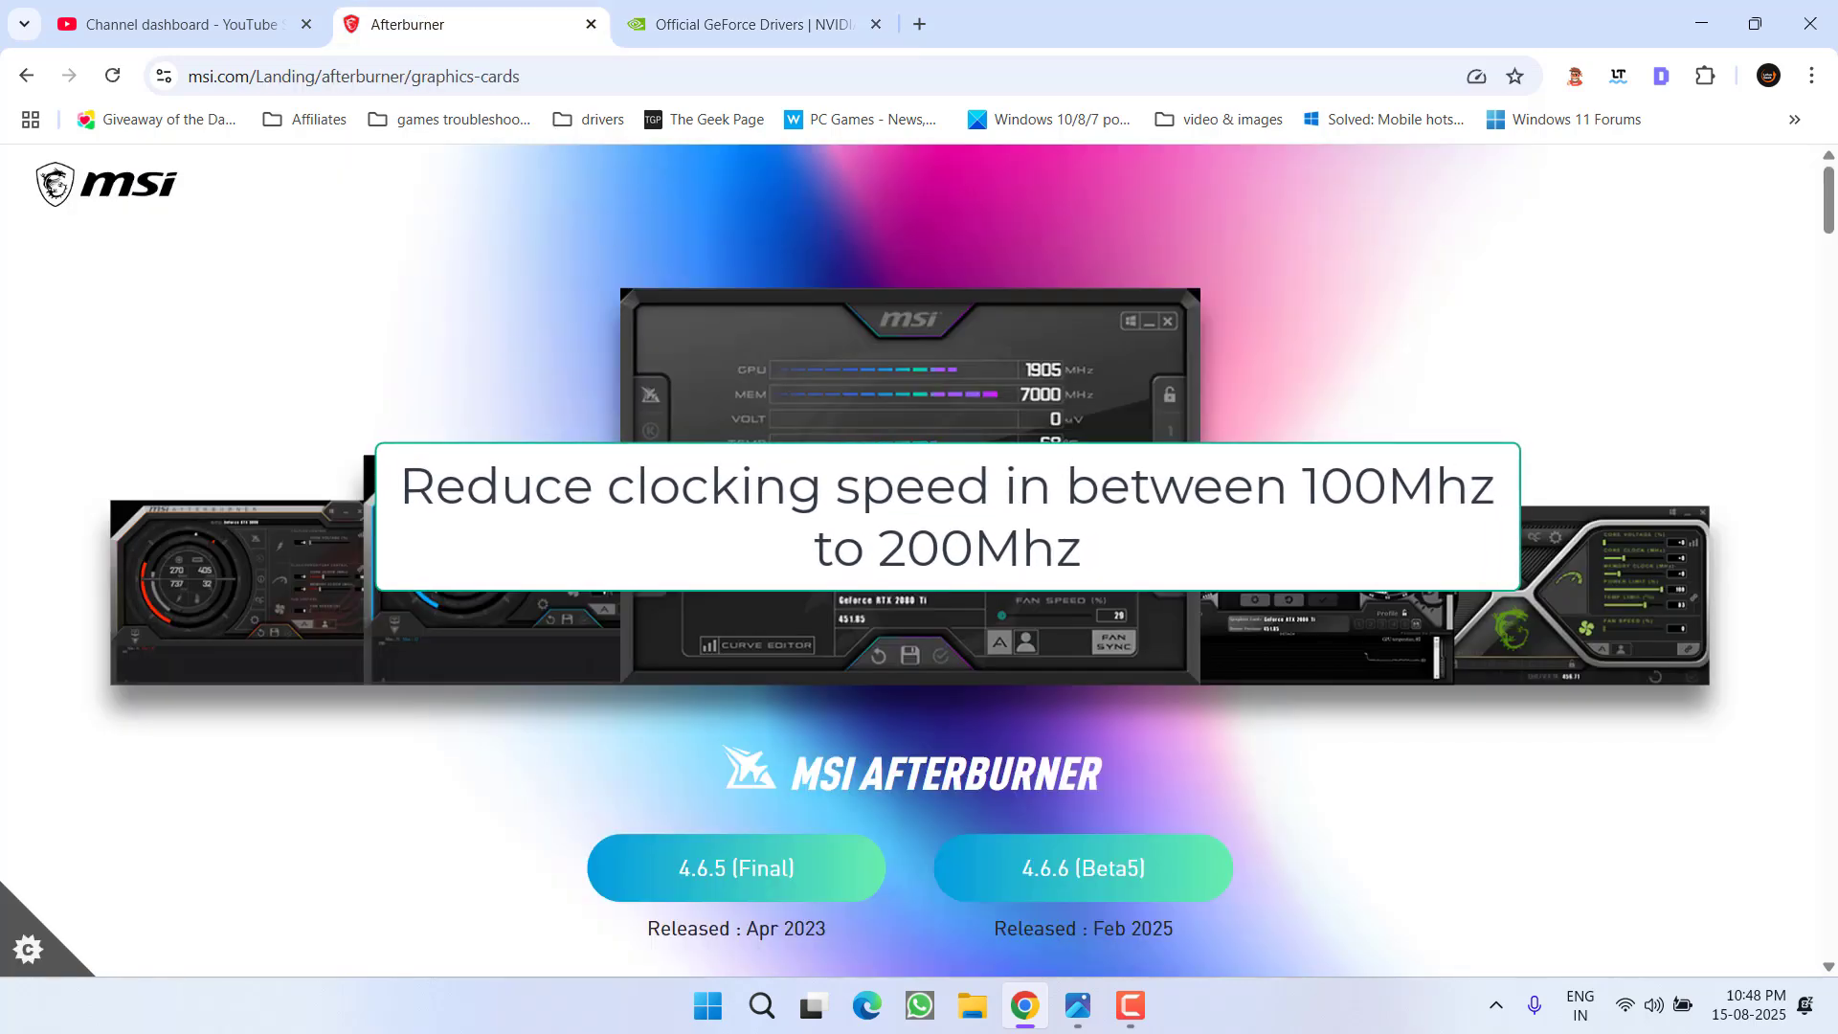
scroll(575, 307, down, 3)
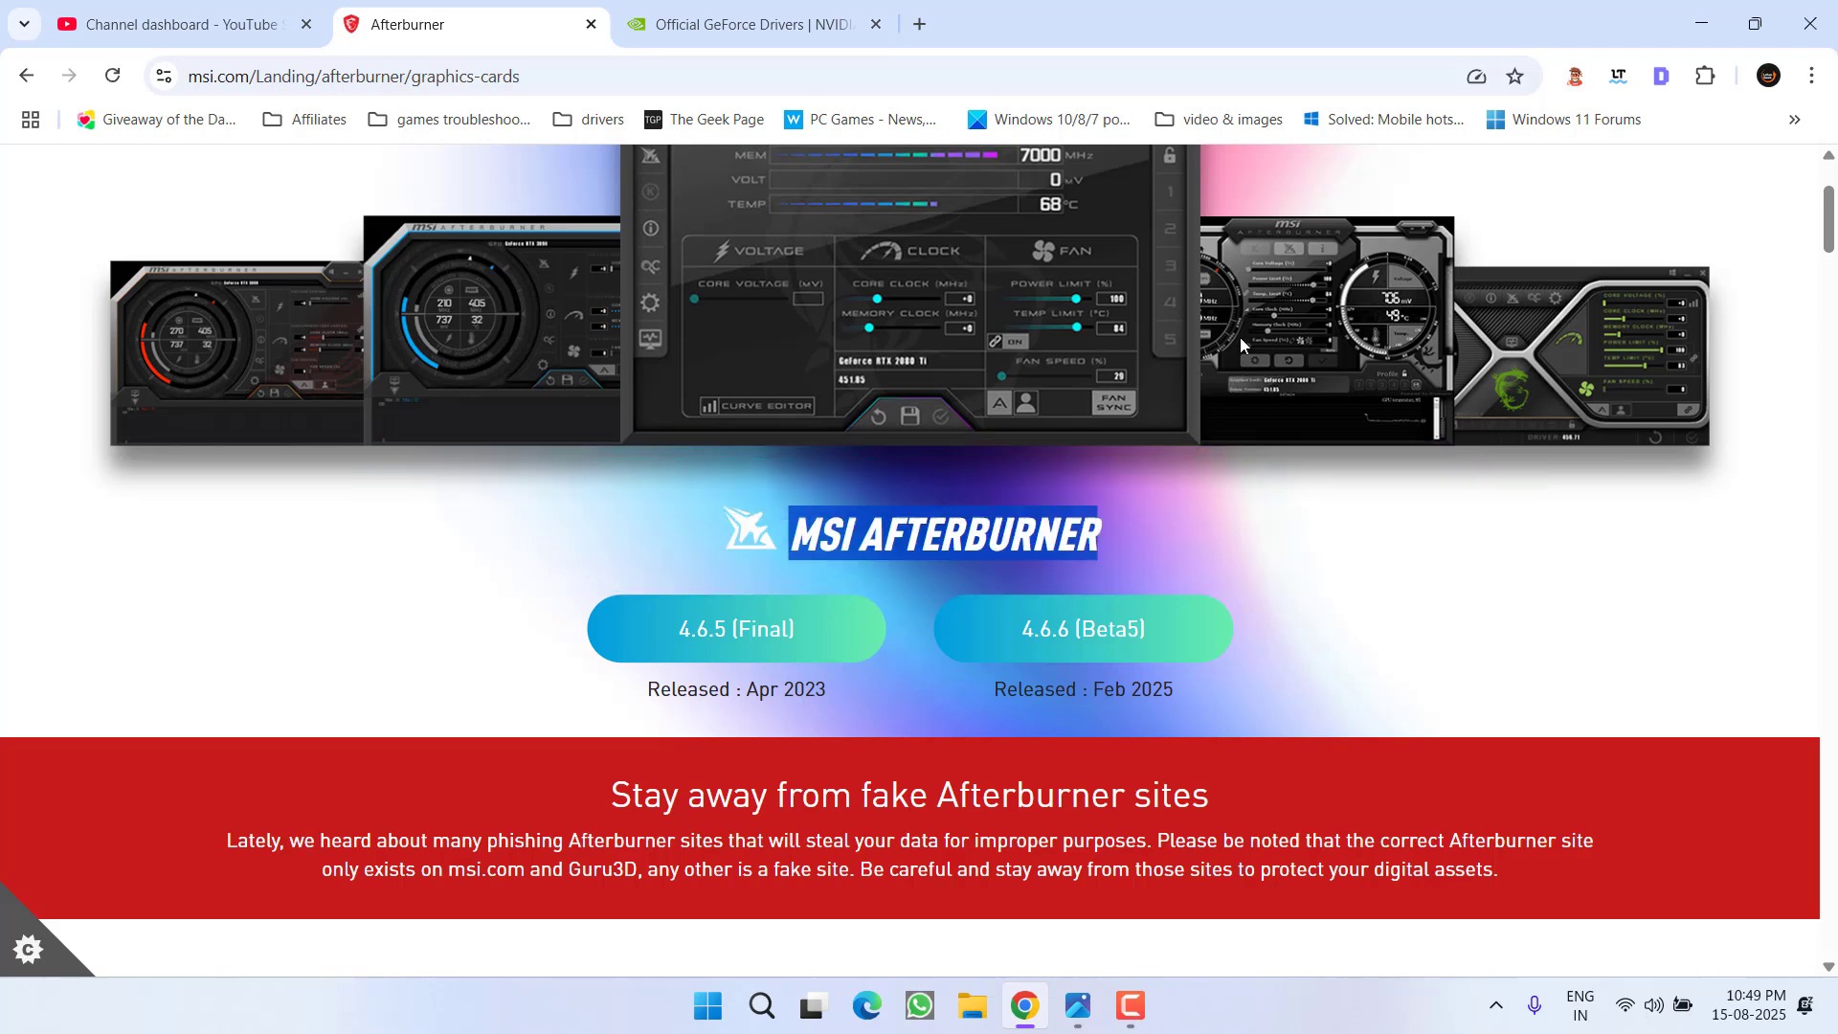
Show the desktop and open Documents\Battlefield 6 Open Beta in File Explorer
key(super+d)
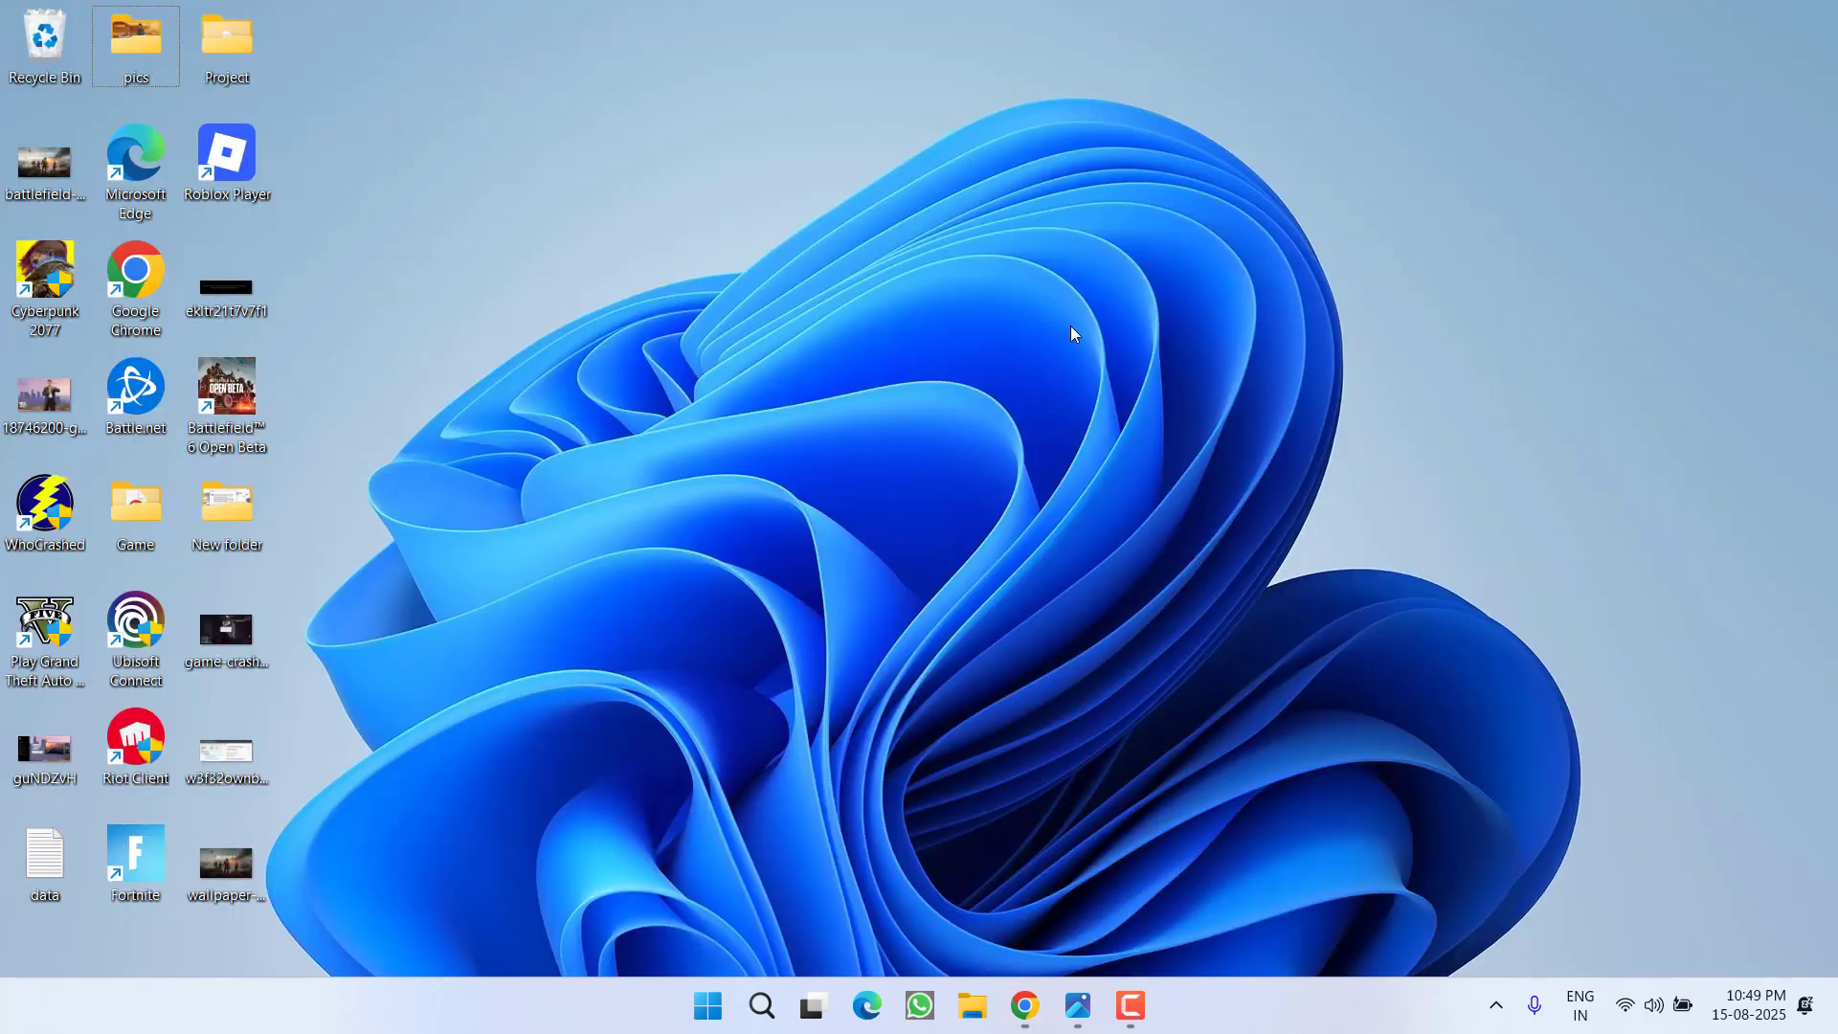
key(super+e)
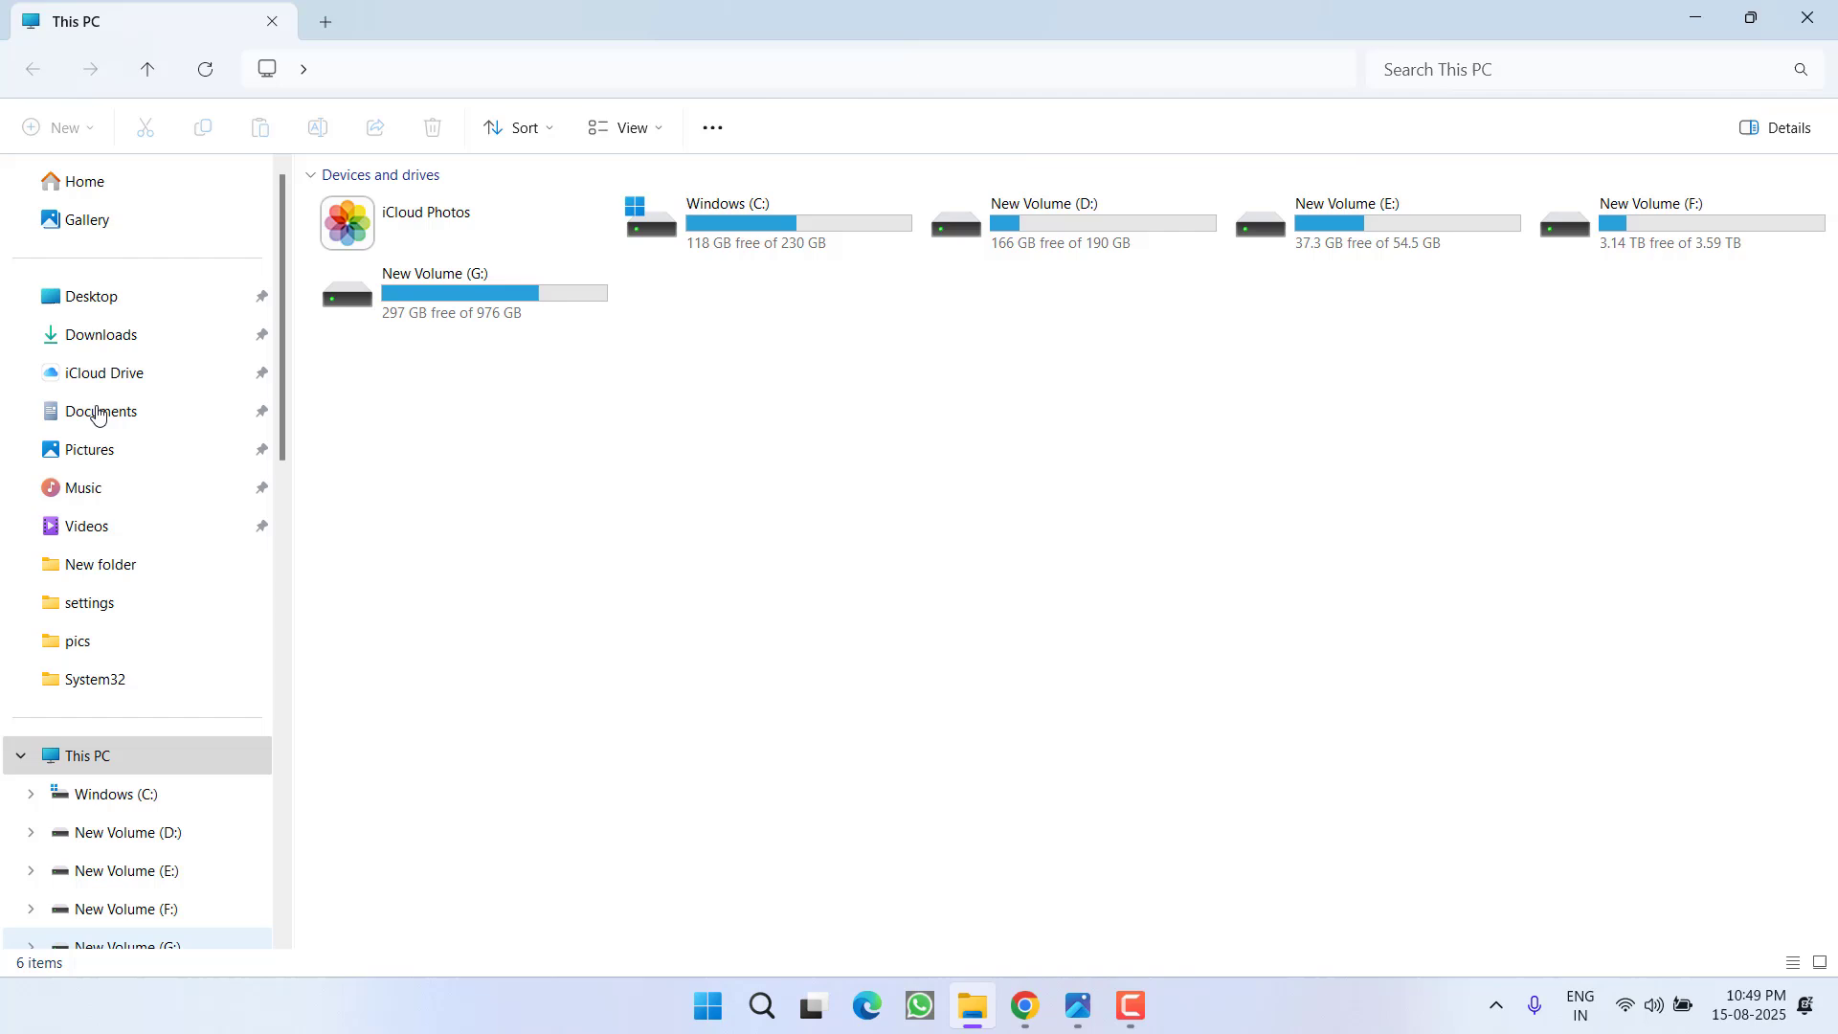
click(102, 412)
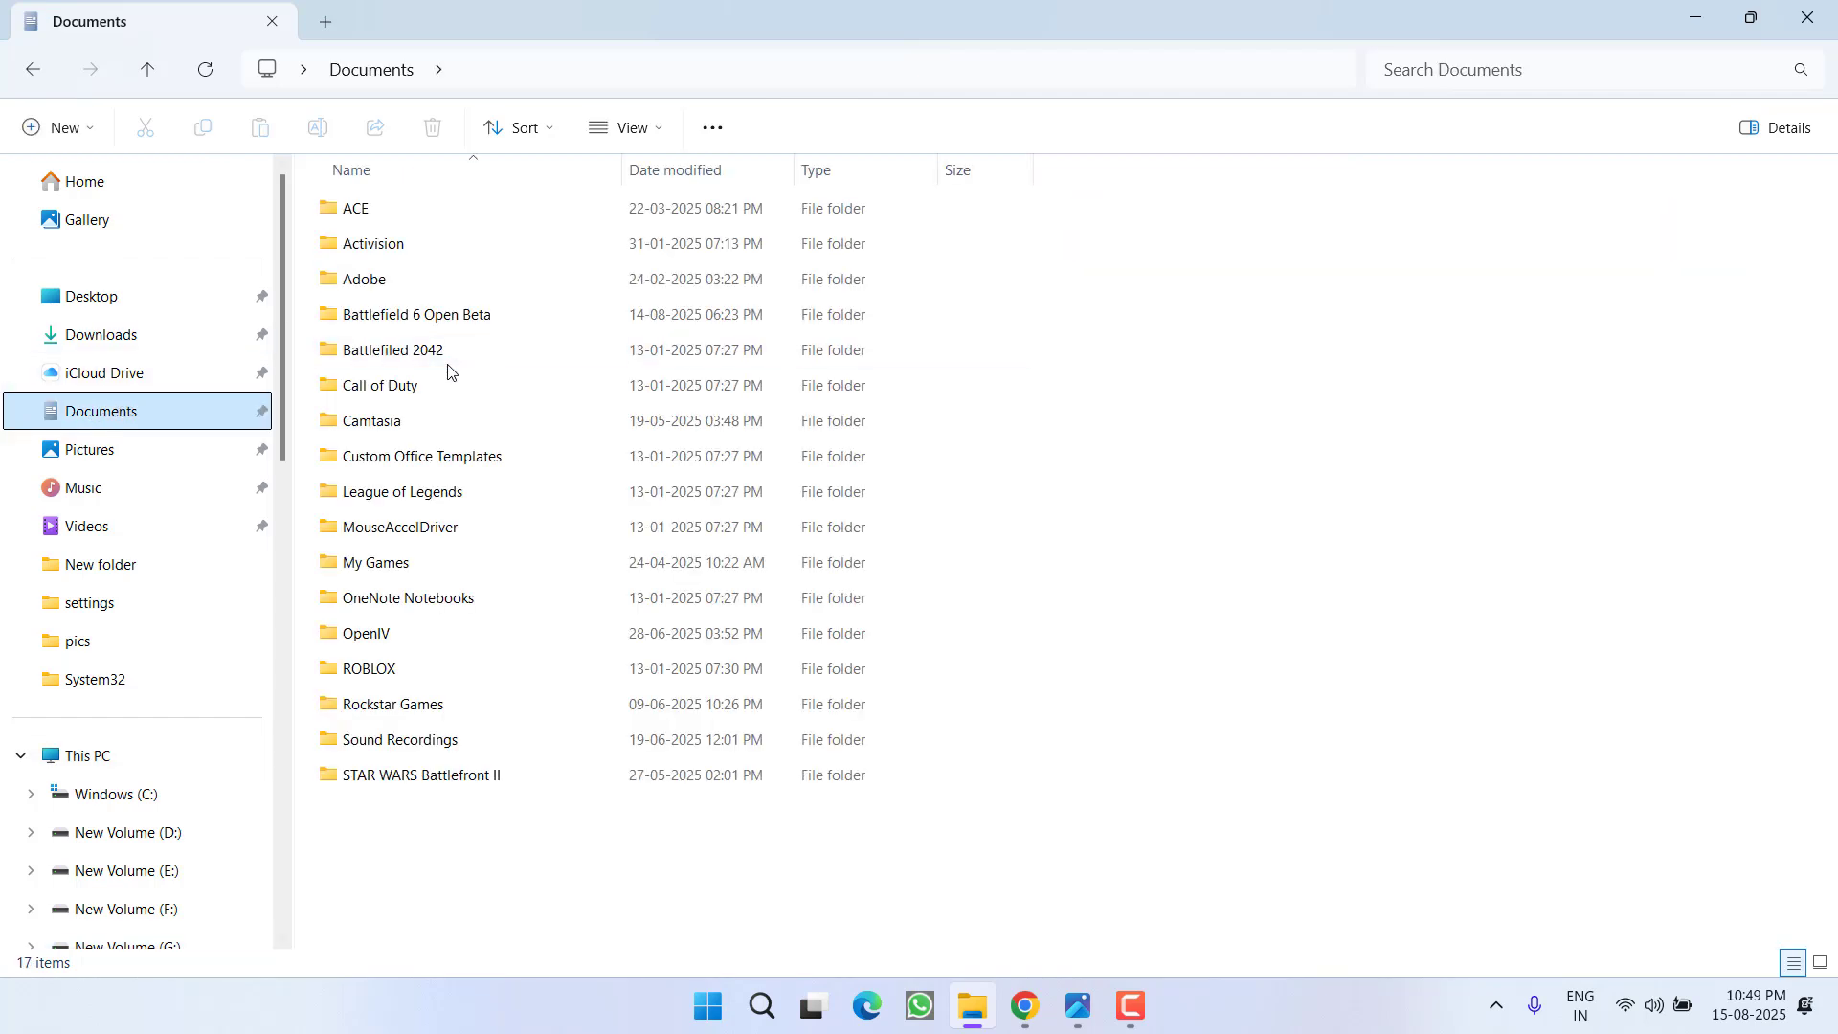
click(383, 326)
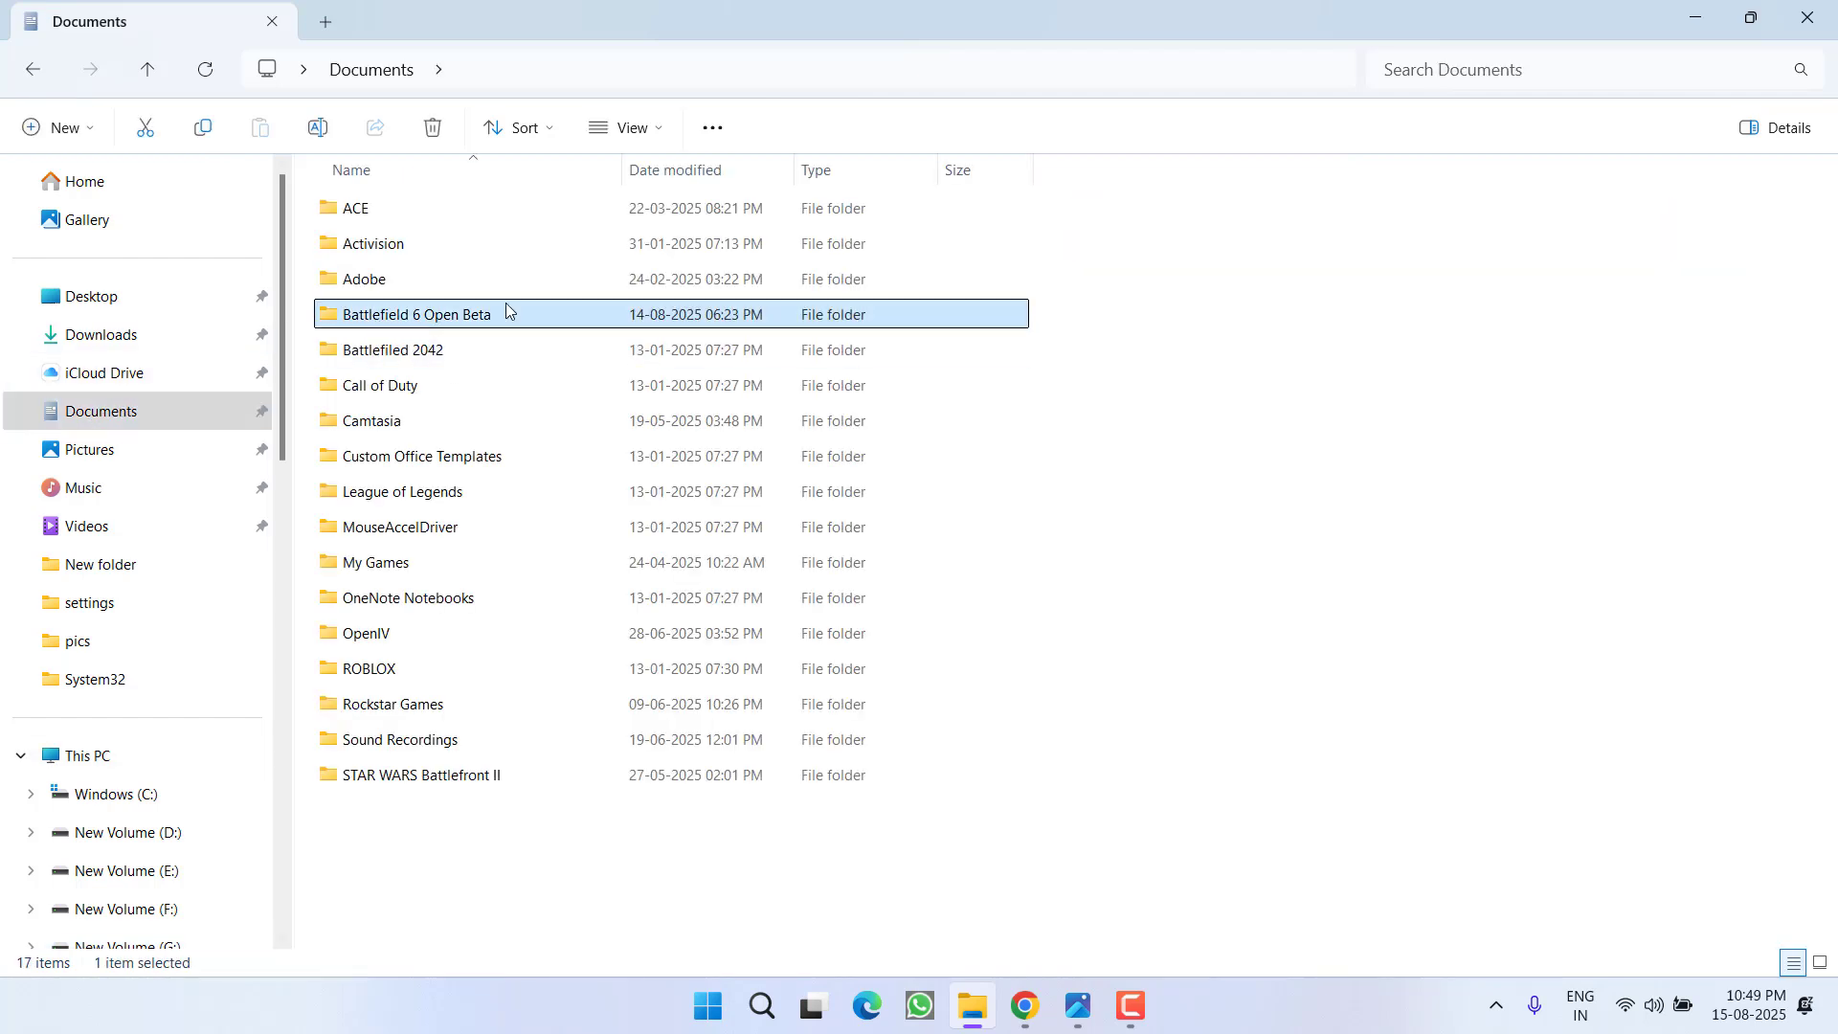
double_click(429, 315)
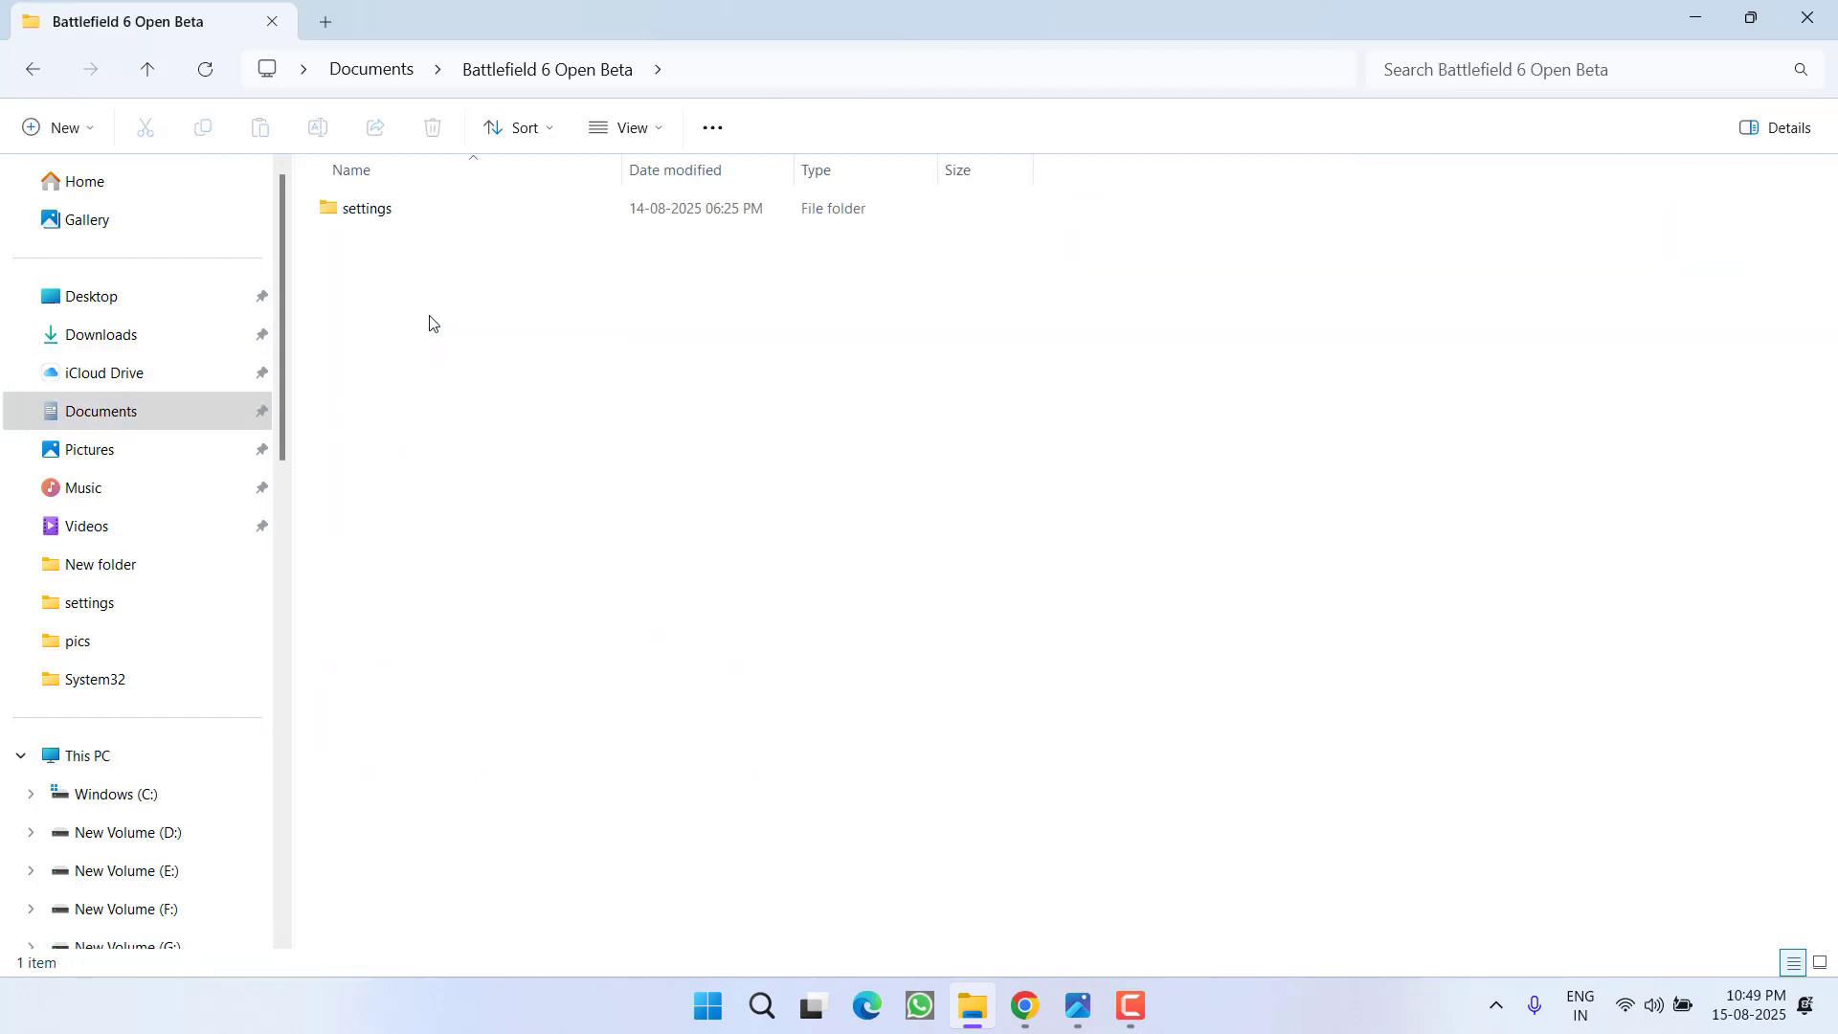
Inspect the settings folder's context menu without choosing anything, then close File Explorer
click(353, 208)
right_click(346, 213)
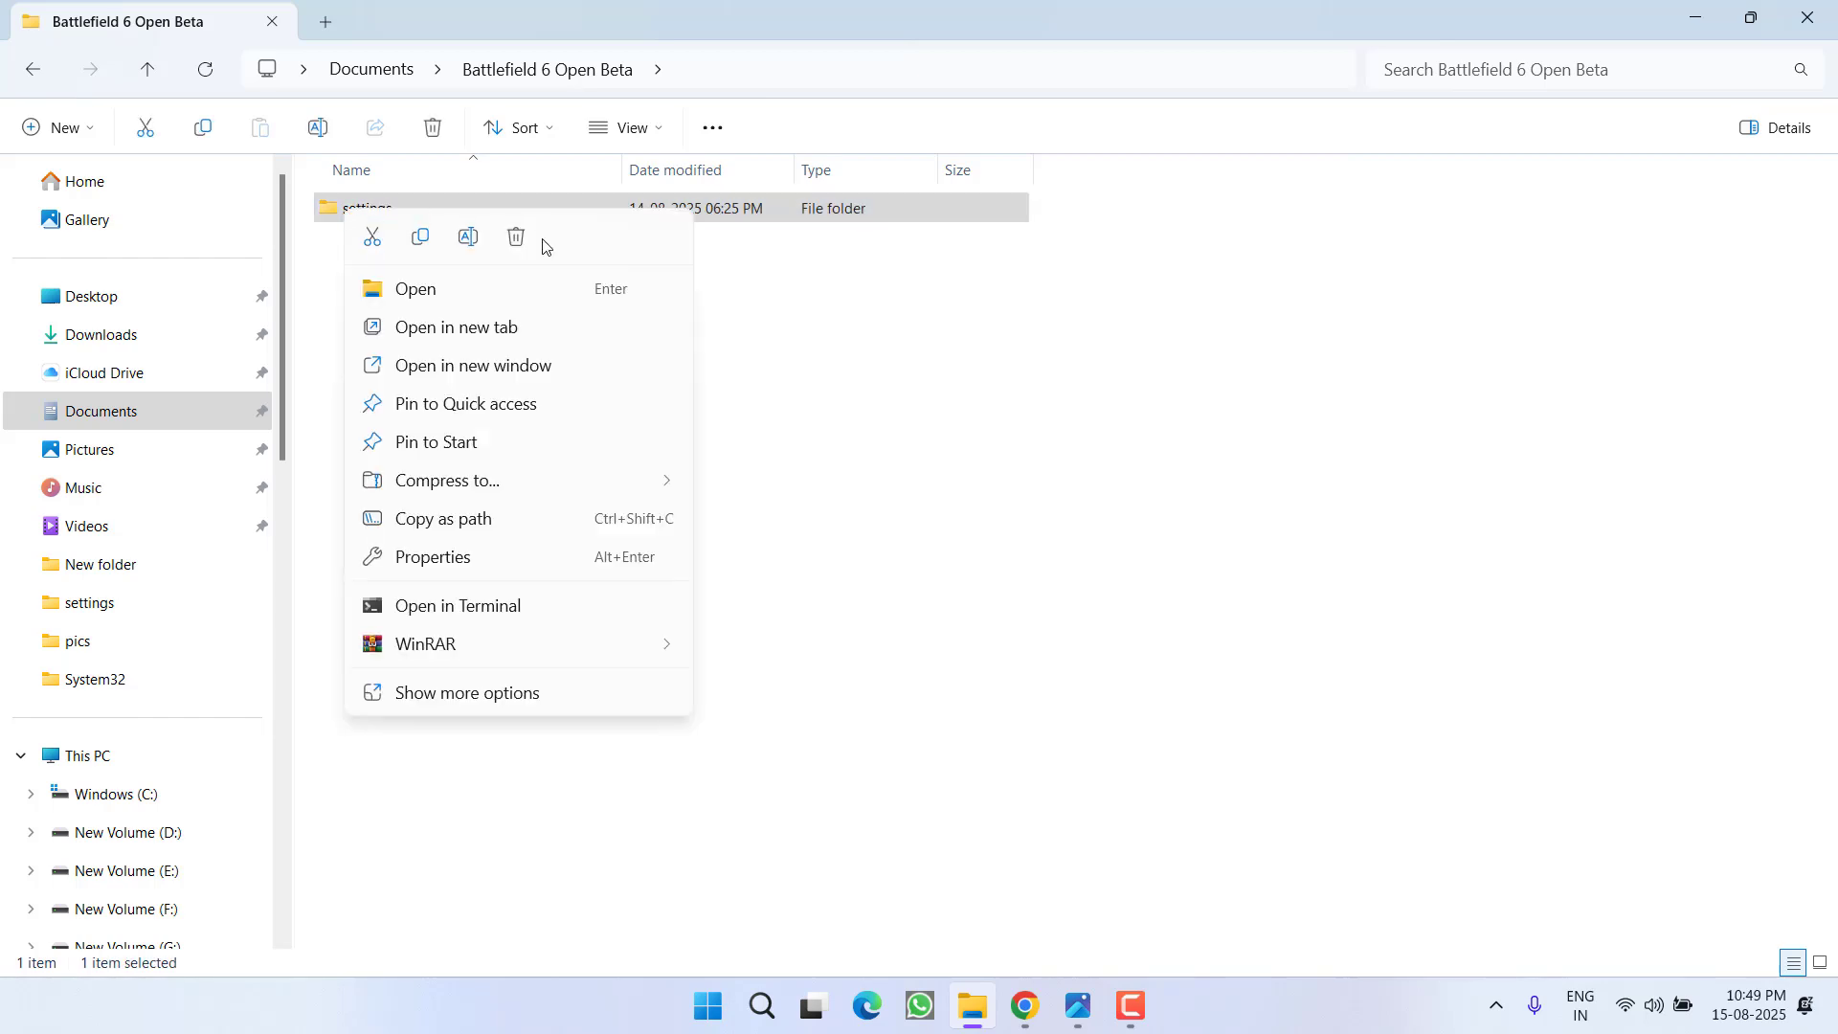
click(938, 436)
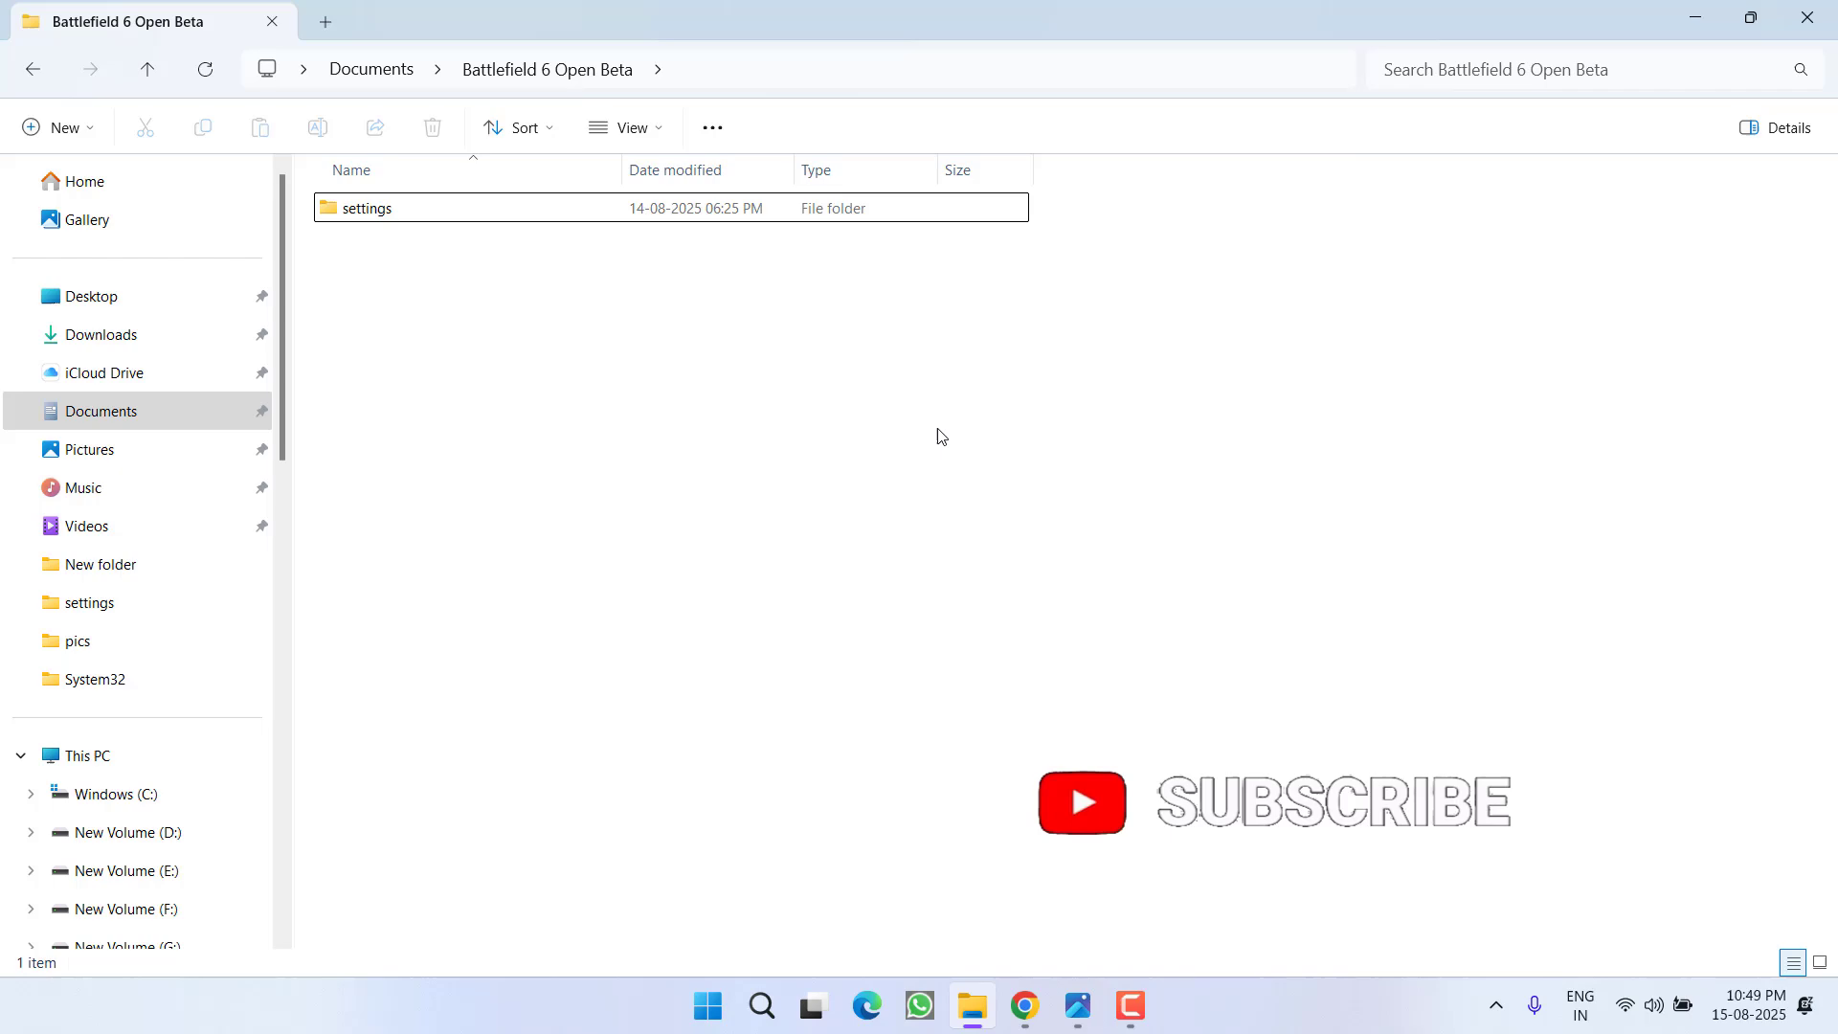
click(1808, 17)
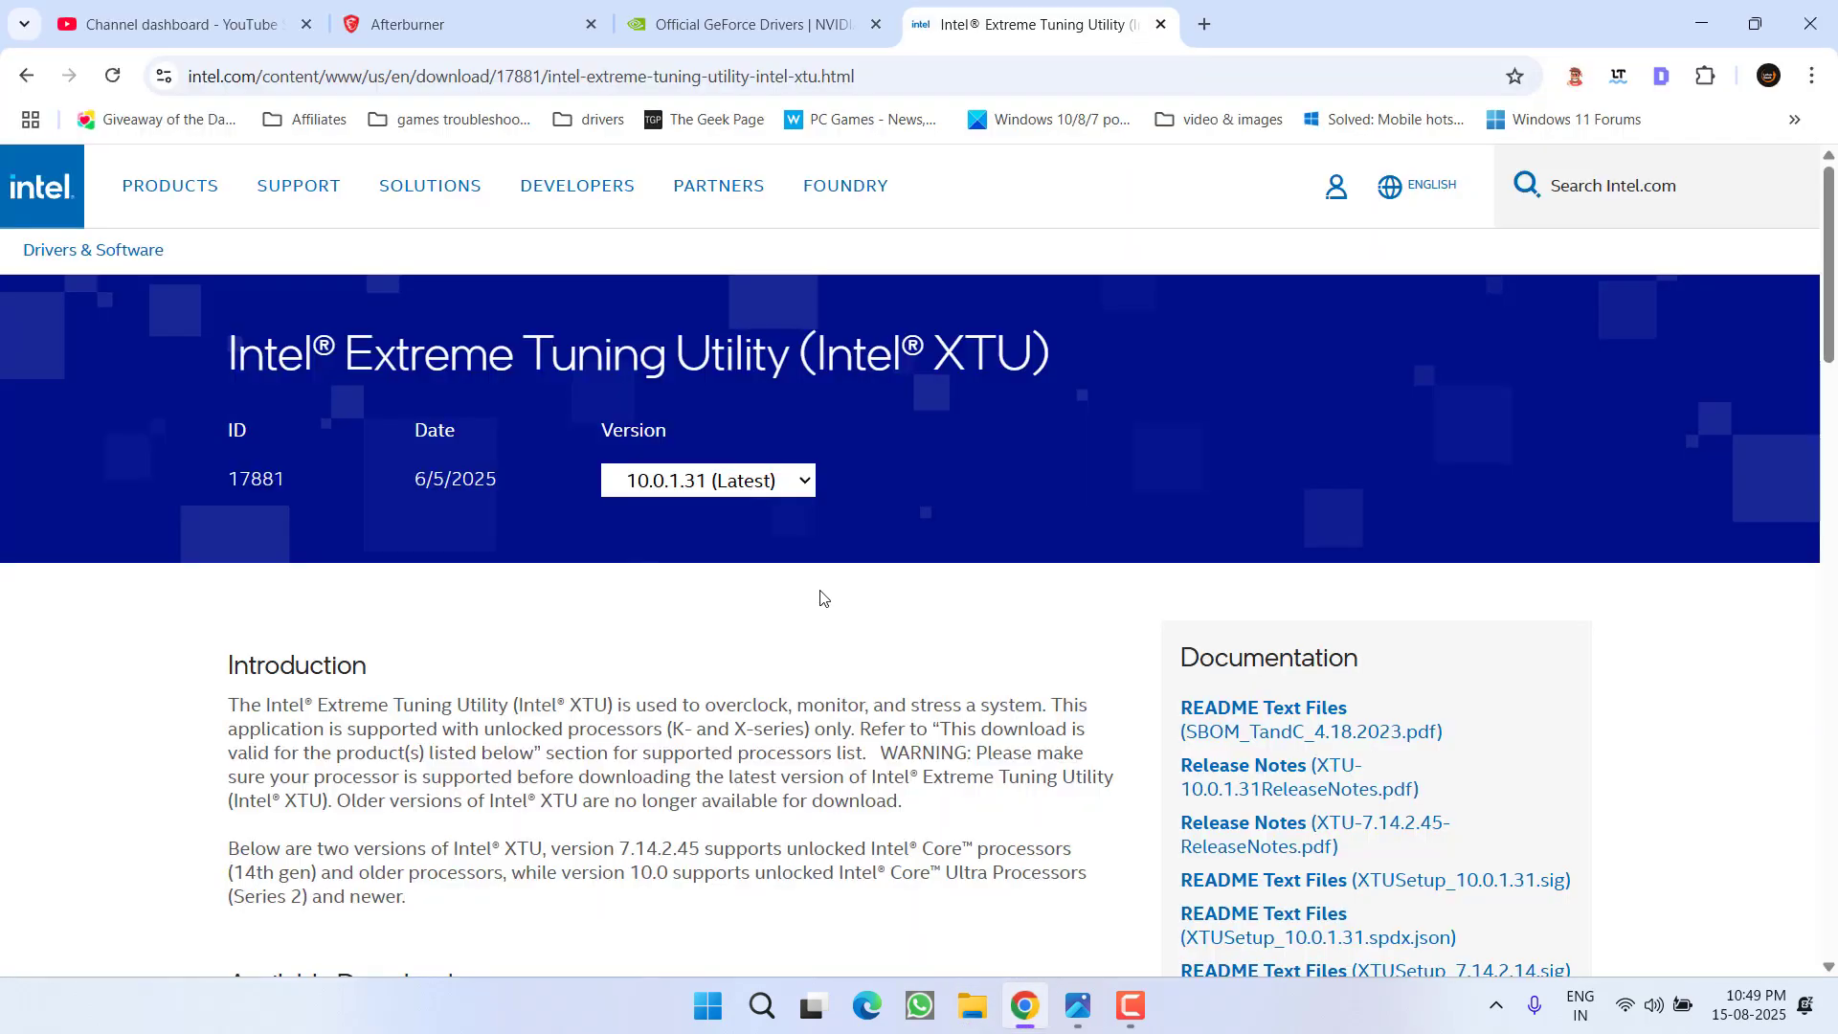
Download XTUSetup_7.14.2.45.exe from the Intel XTU page and save it to the Desktop
drag(230, 354, 1051, 378)
scroll(508, 536, down, 8)
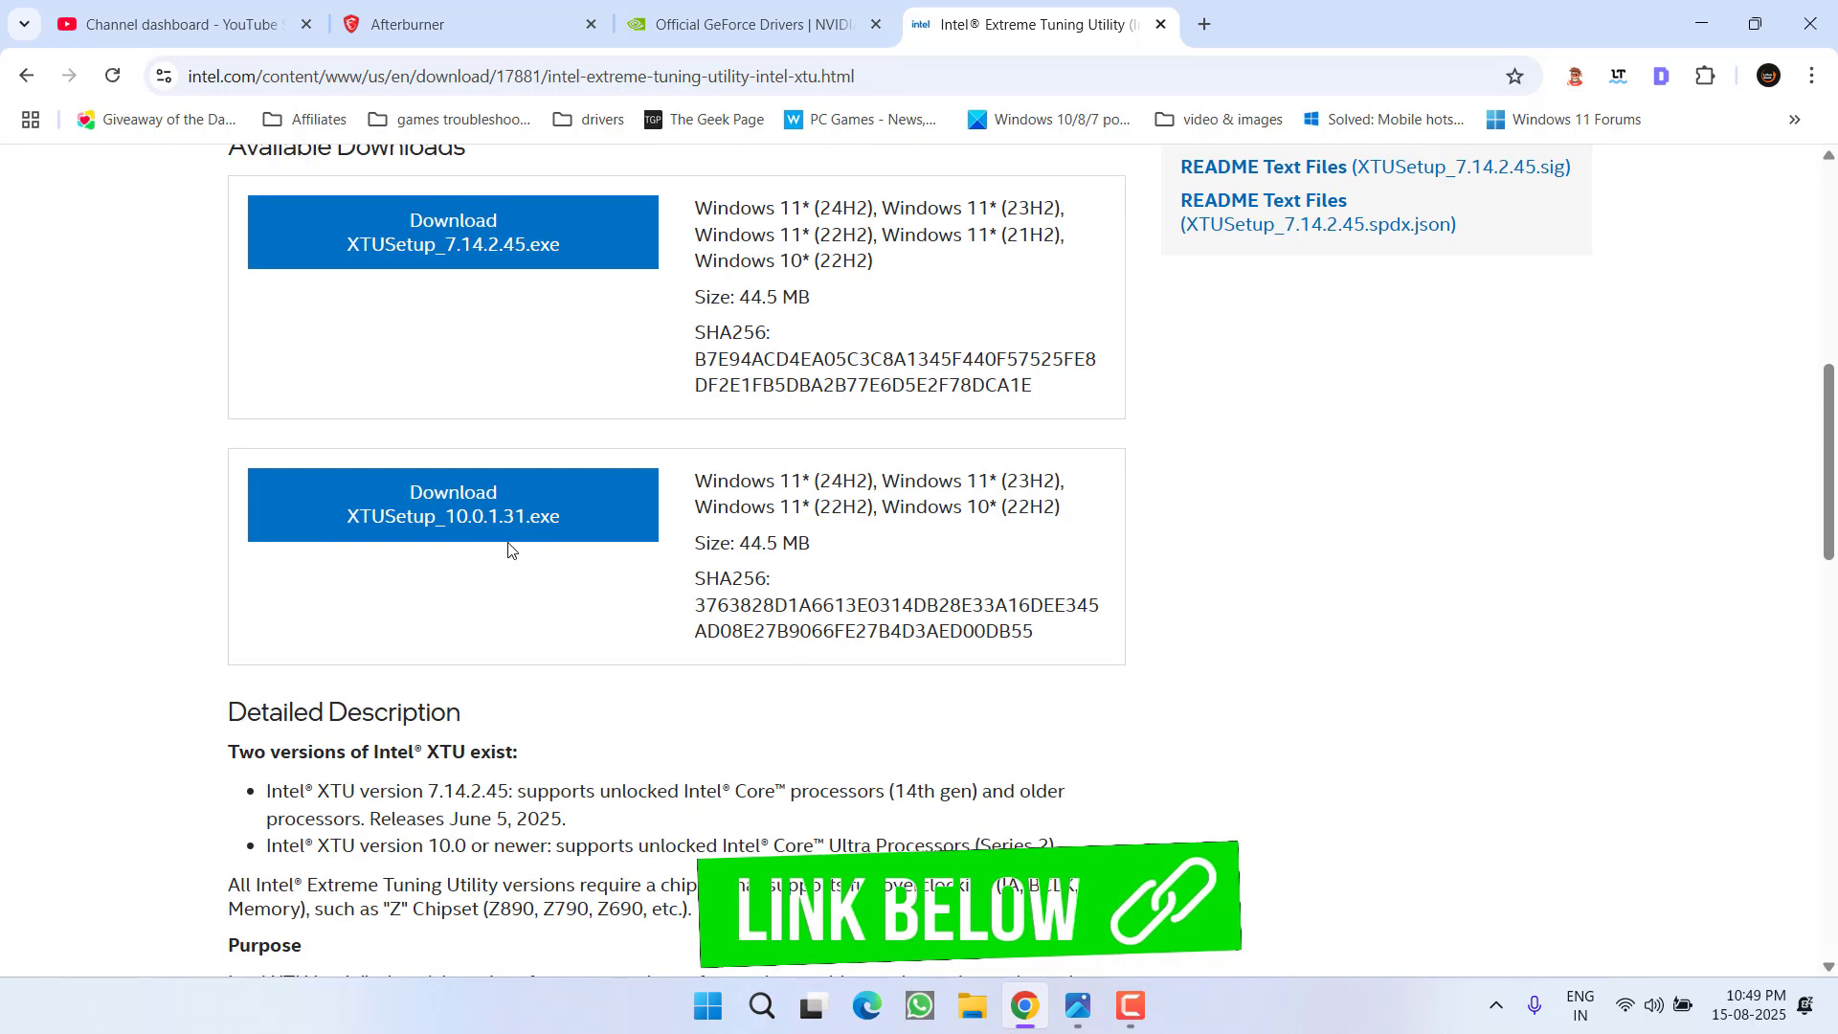
click(463, 248)
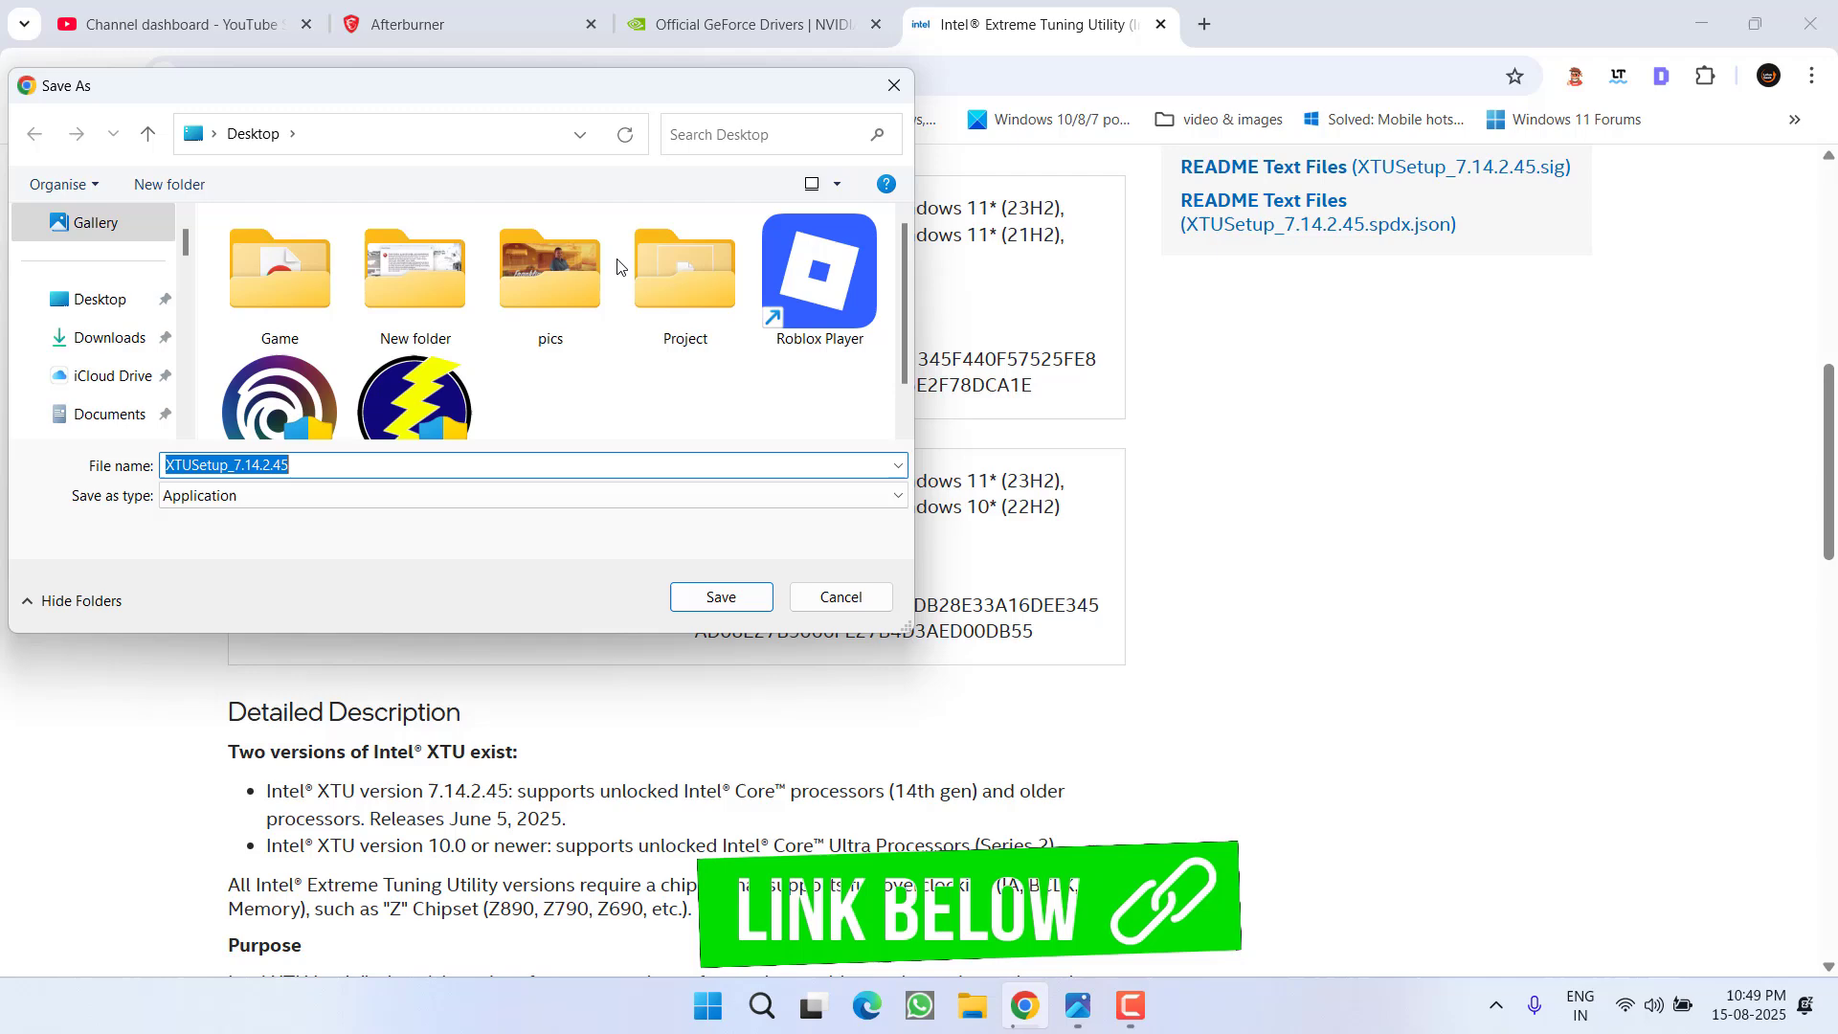
click(708, 604)
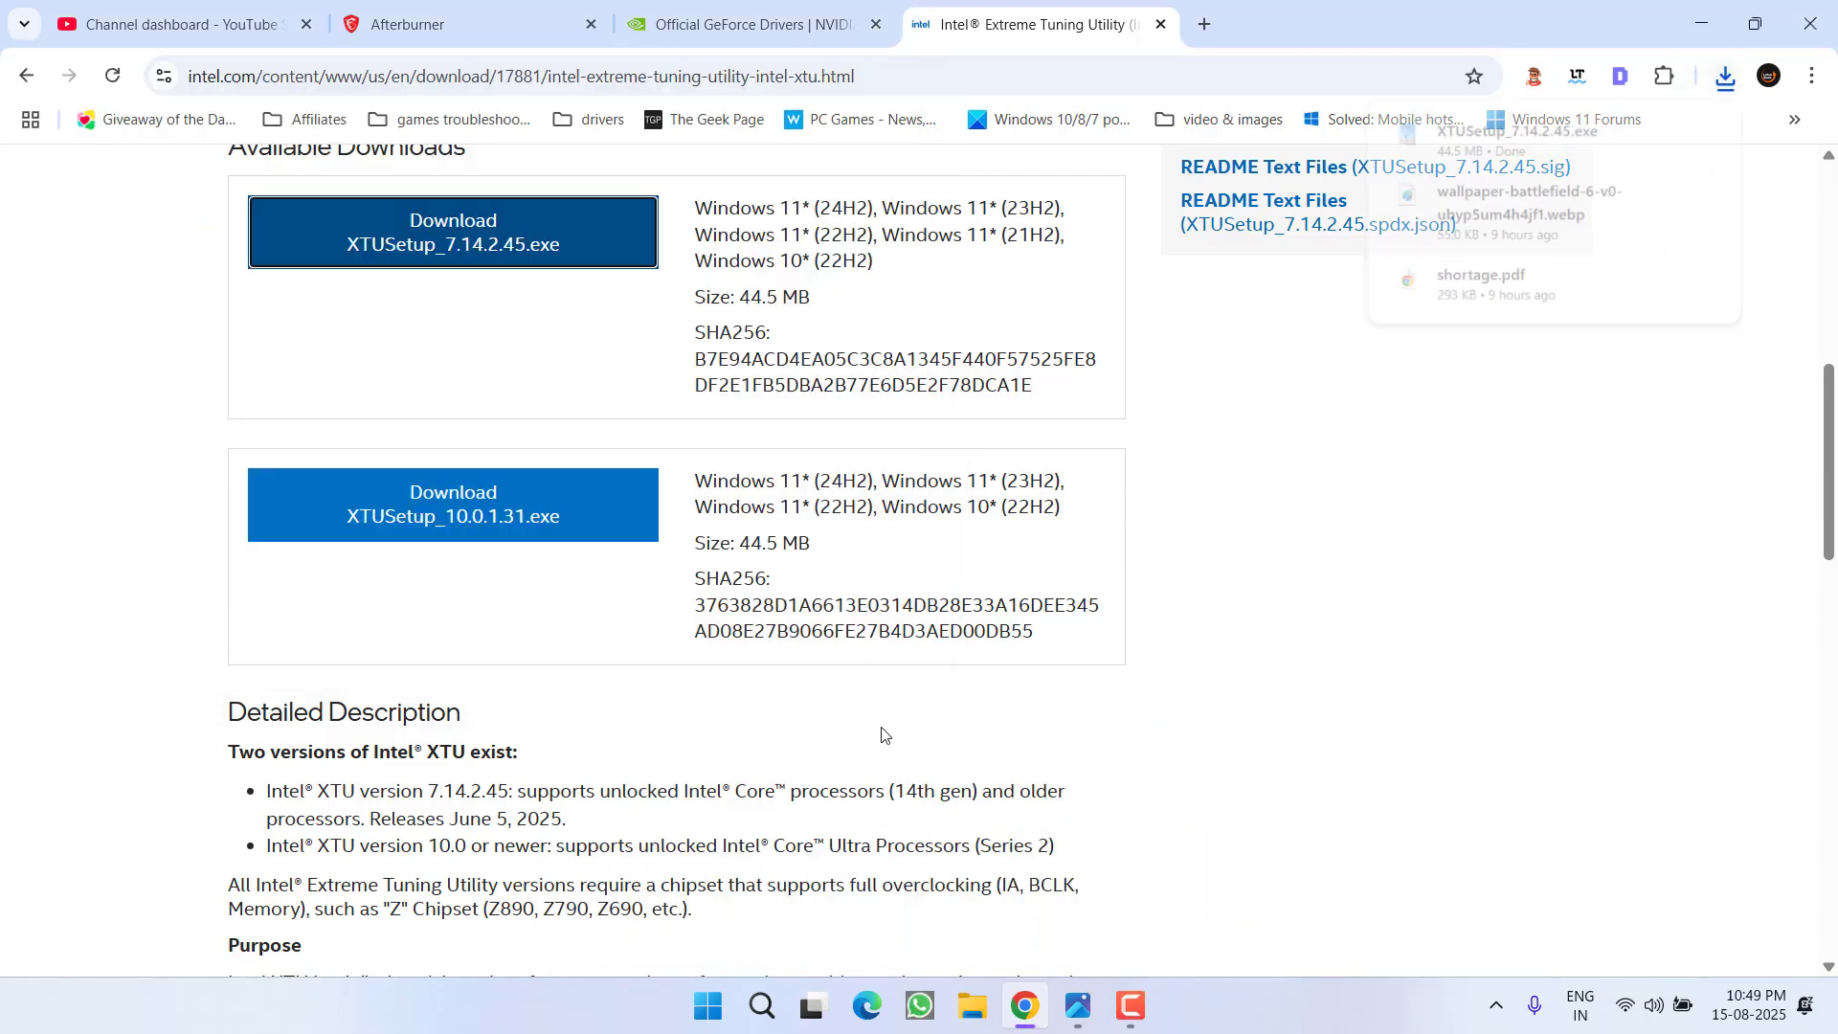
View the XTU screenshot showing Performance Core Ratio 53x and Apply, then minimize Chrome
click(1075, 1012)
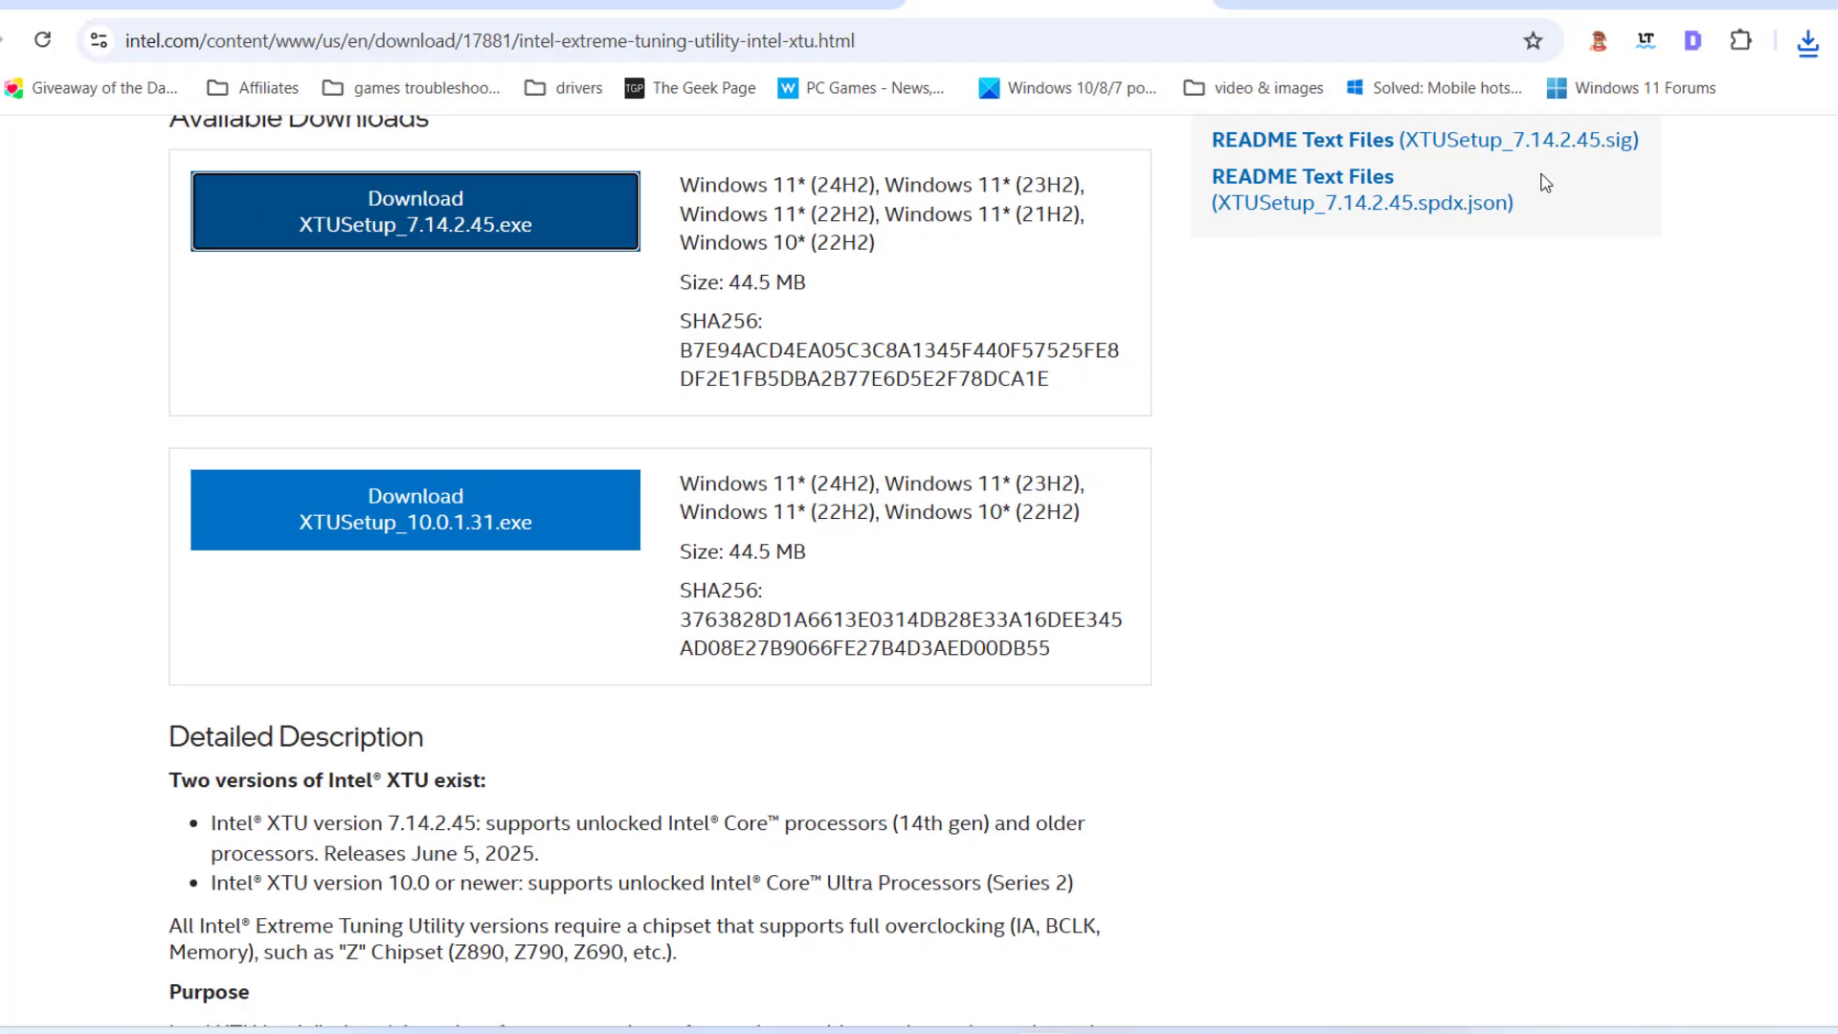
click(1760, 2)
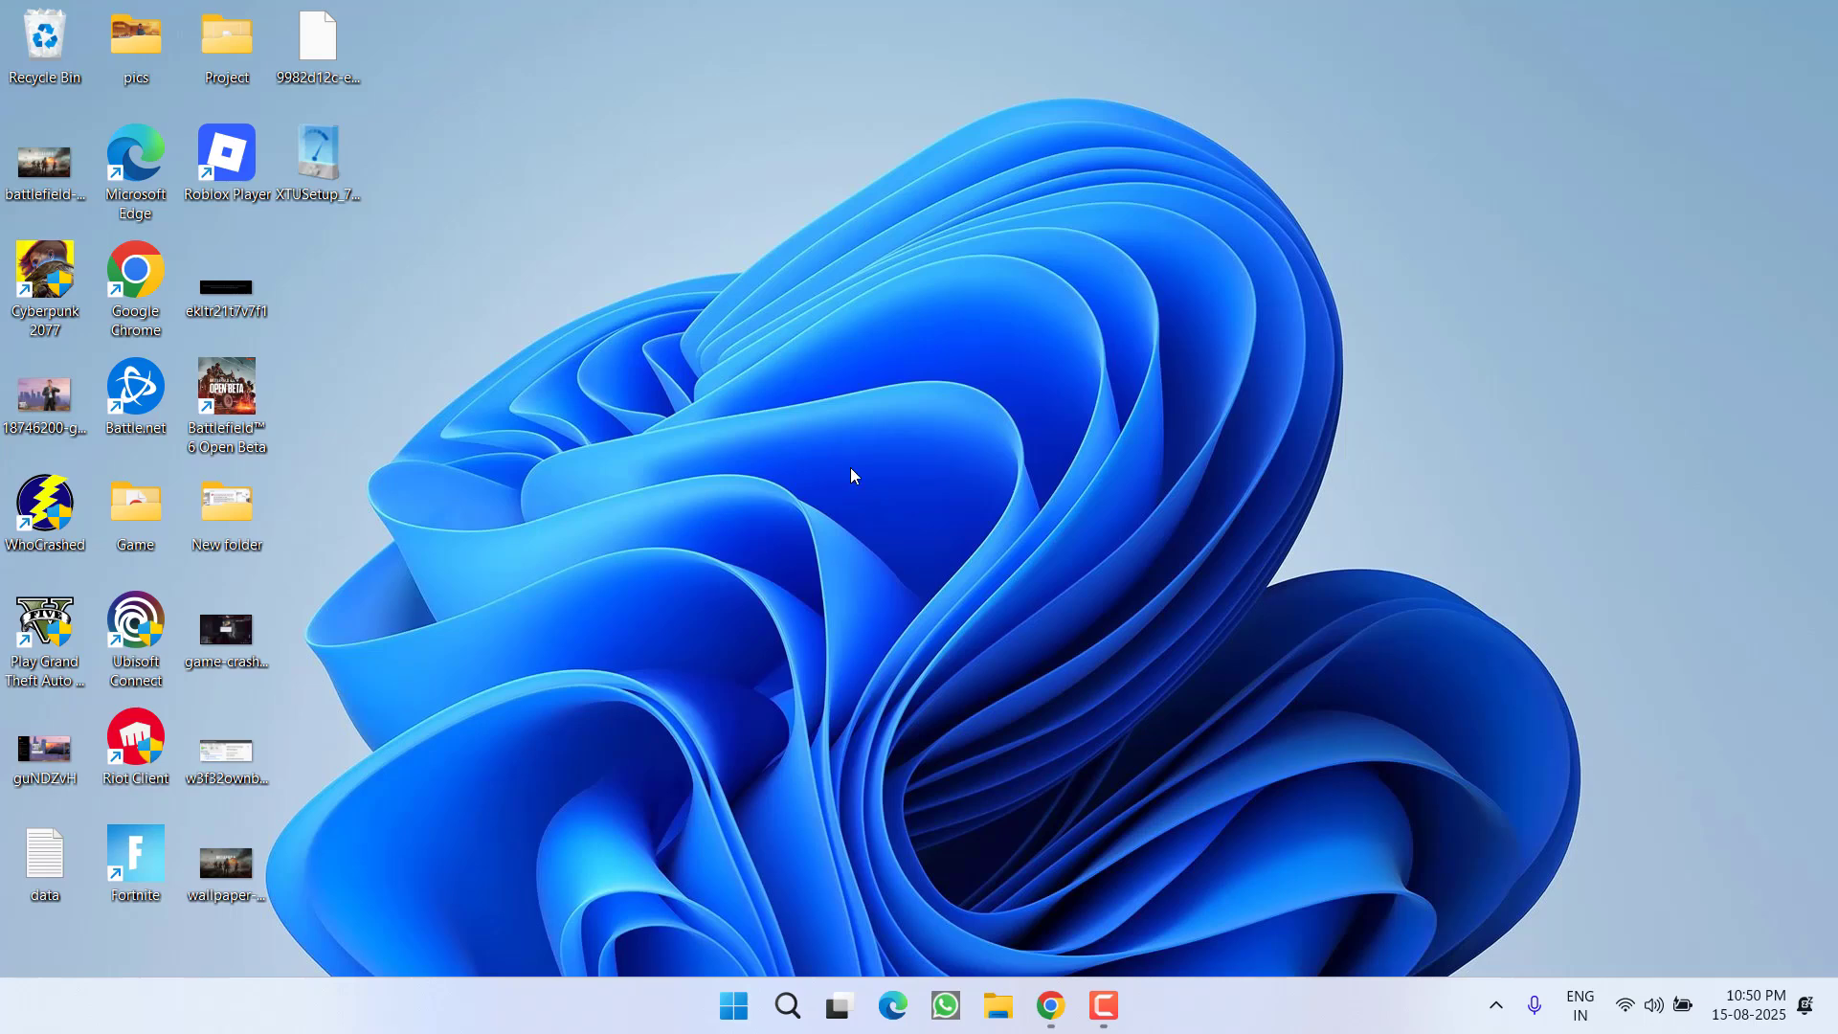
Launch Windows Security and go to App & browser control > Exploit protection > Programme settings
key(super)
text(windows)
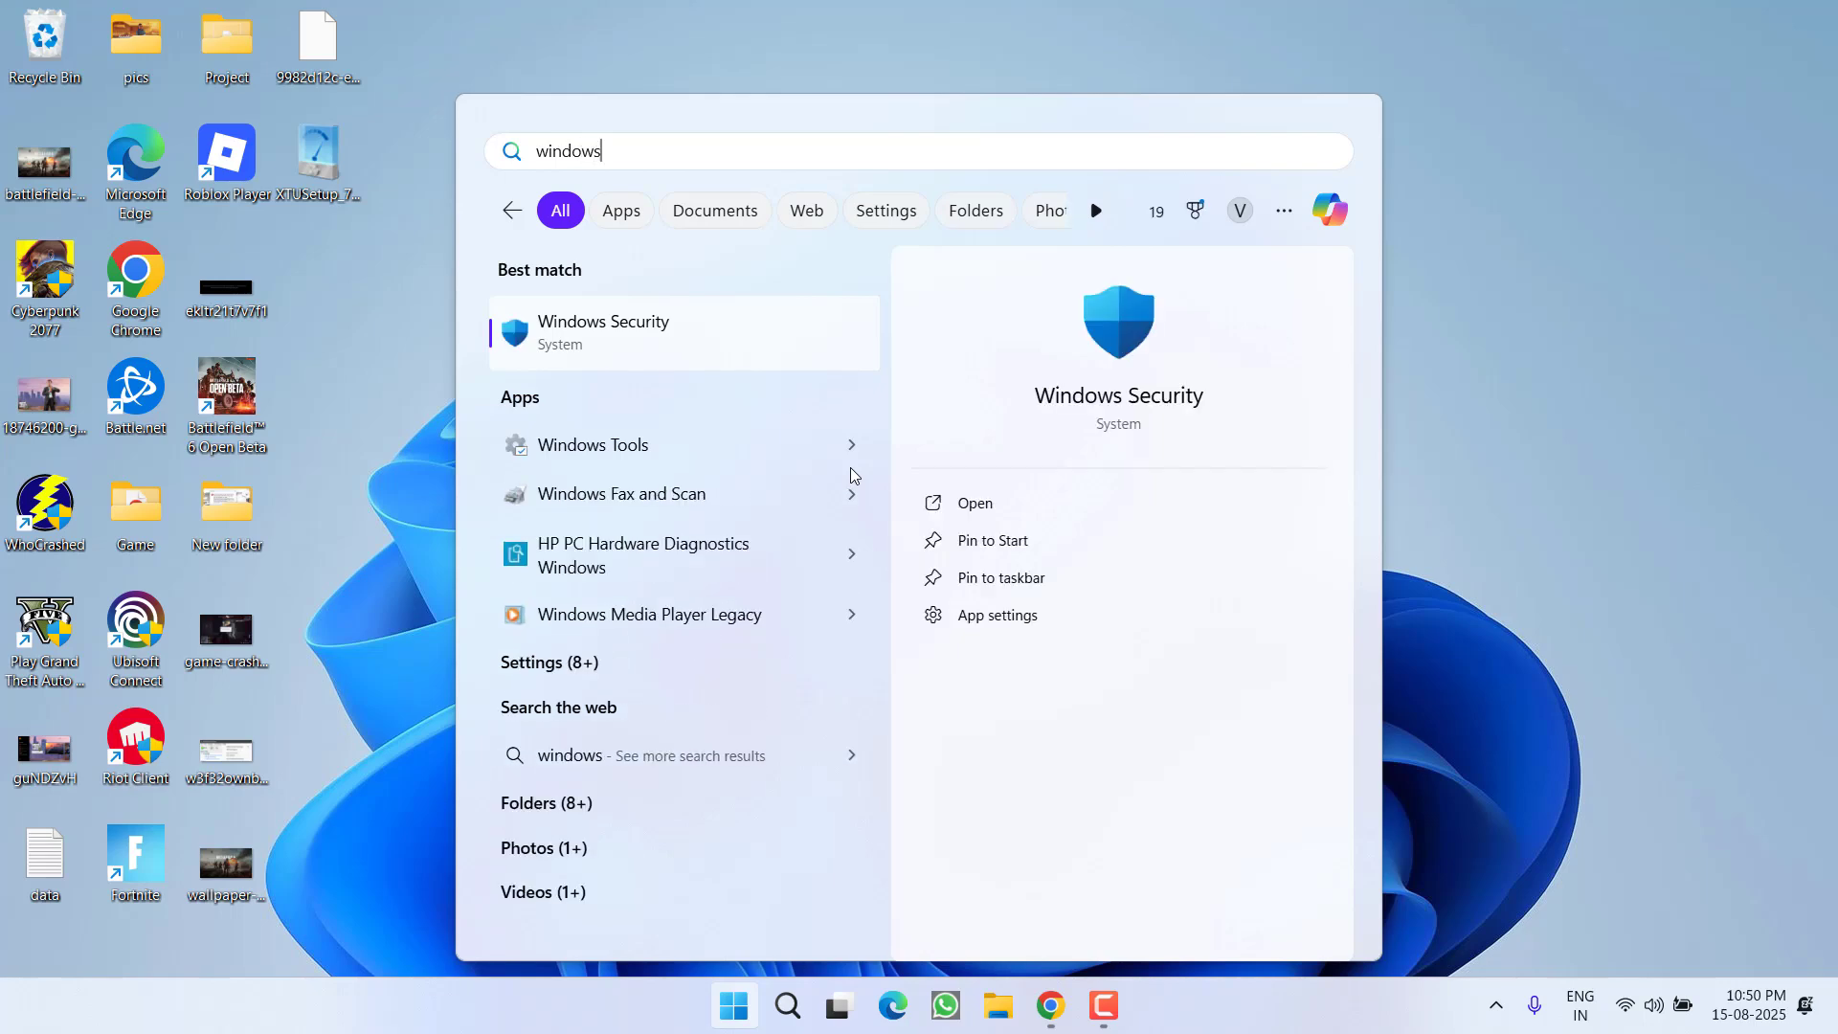
key(Return)
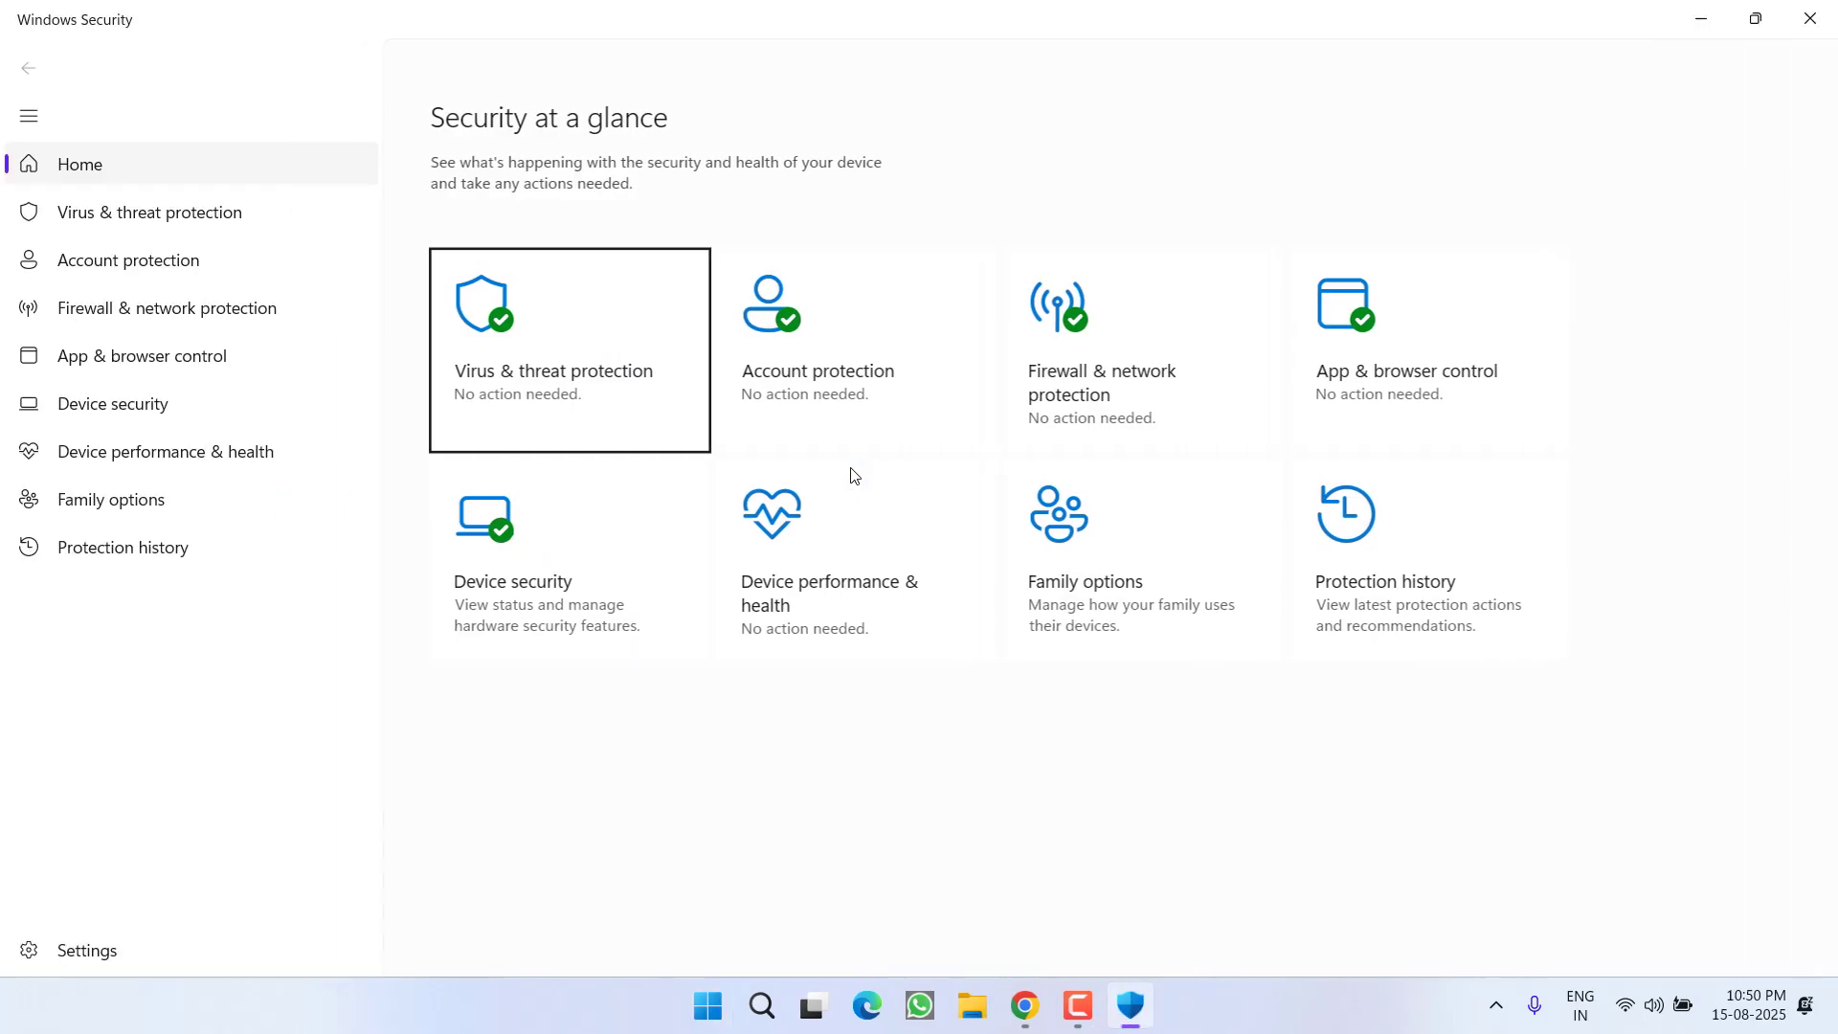
click(1465, 411)
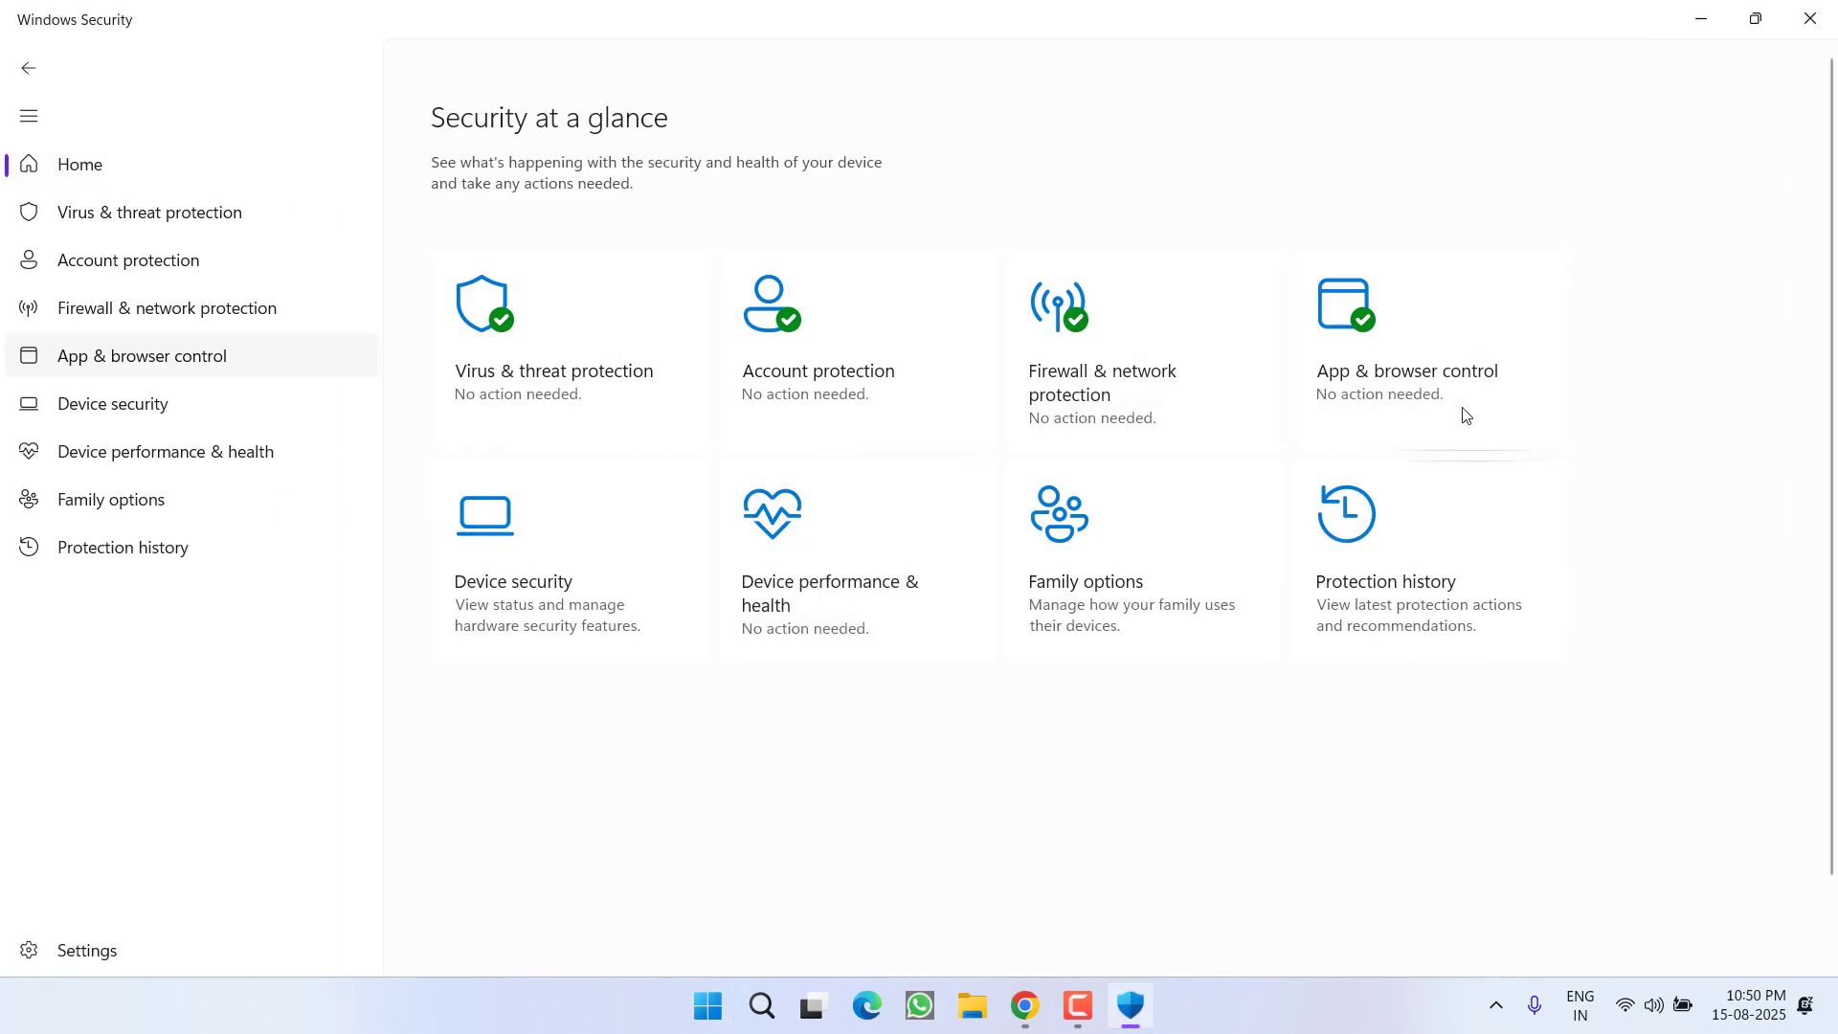
scroll(837, 488, down, 1)
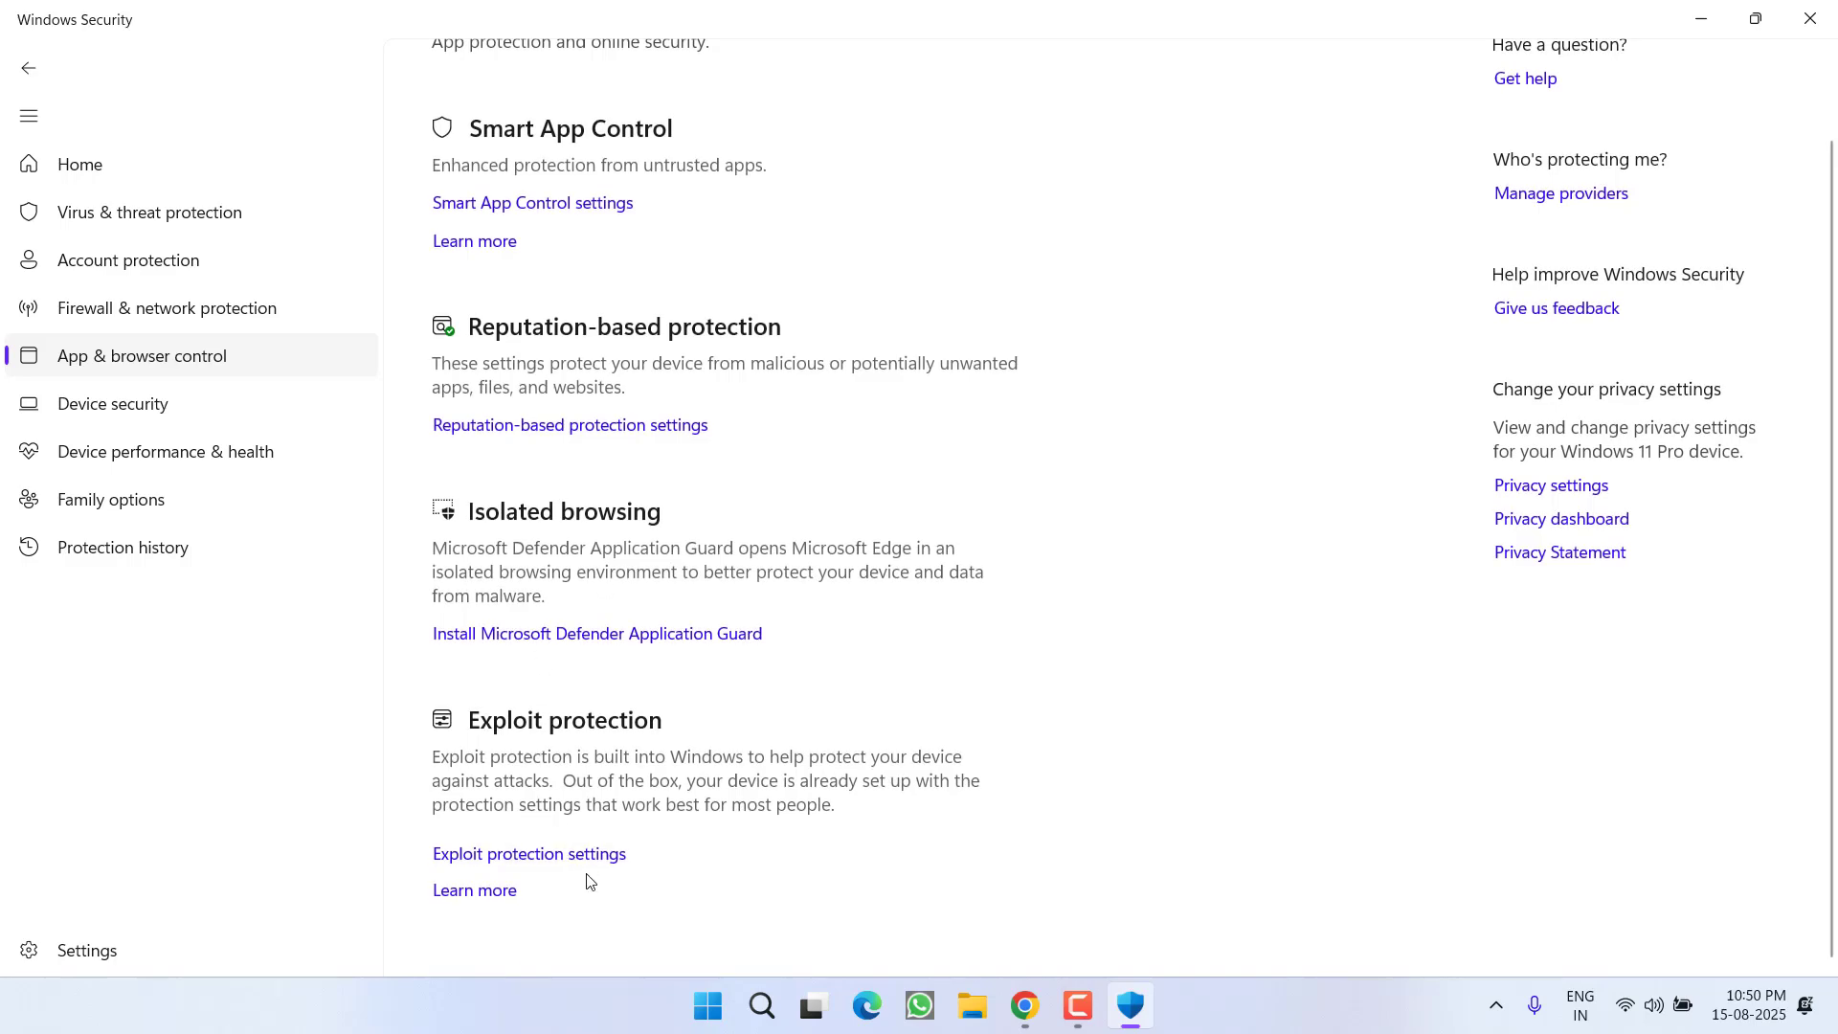
click(491, 865)
click(775, 188)
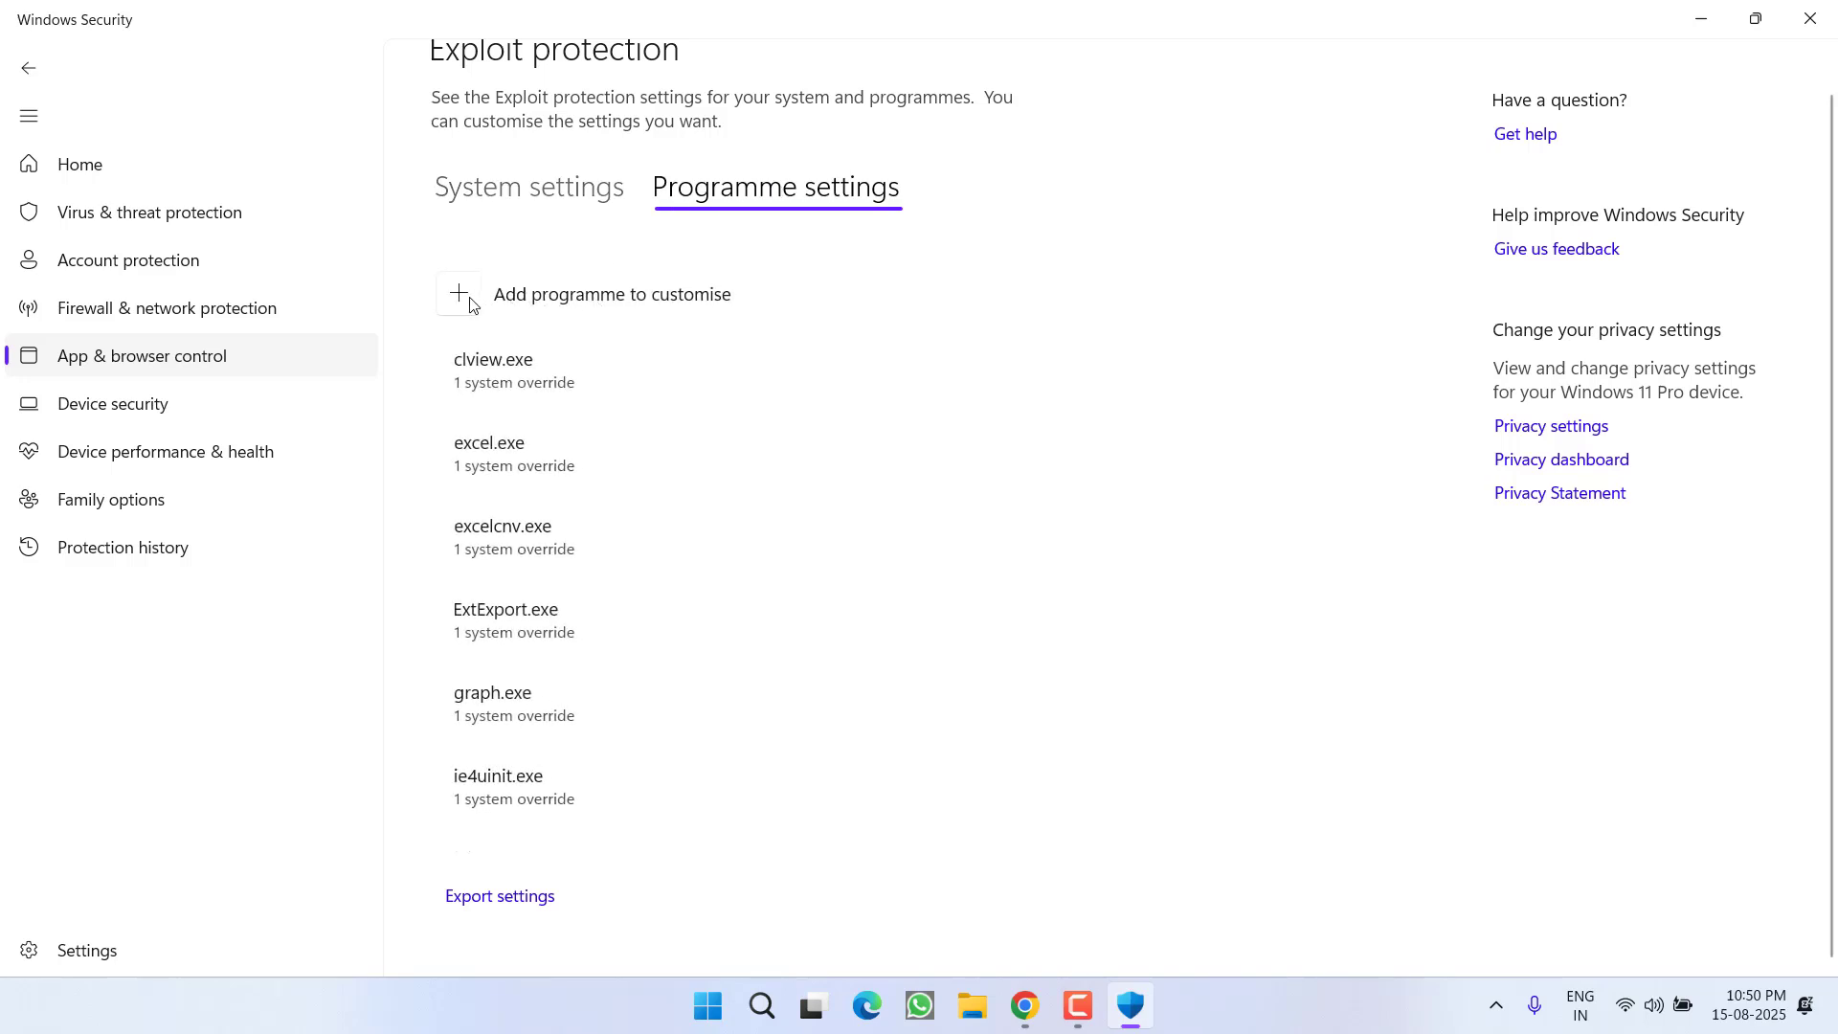
Add a programme by exact path, selecting bf6event in F:\SteamLibrary\steamapps\common\Glacier Events
click(469, 305)
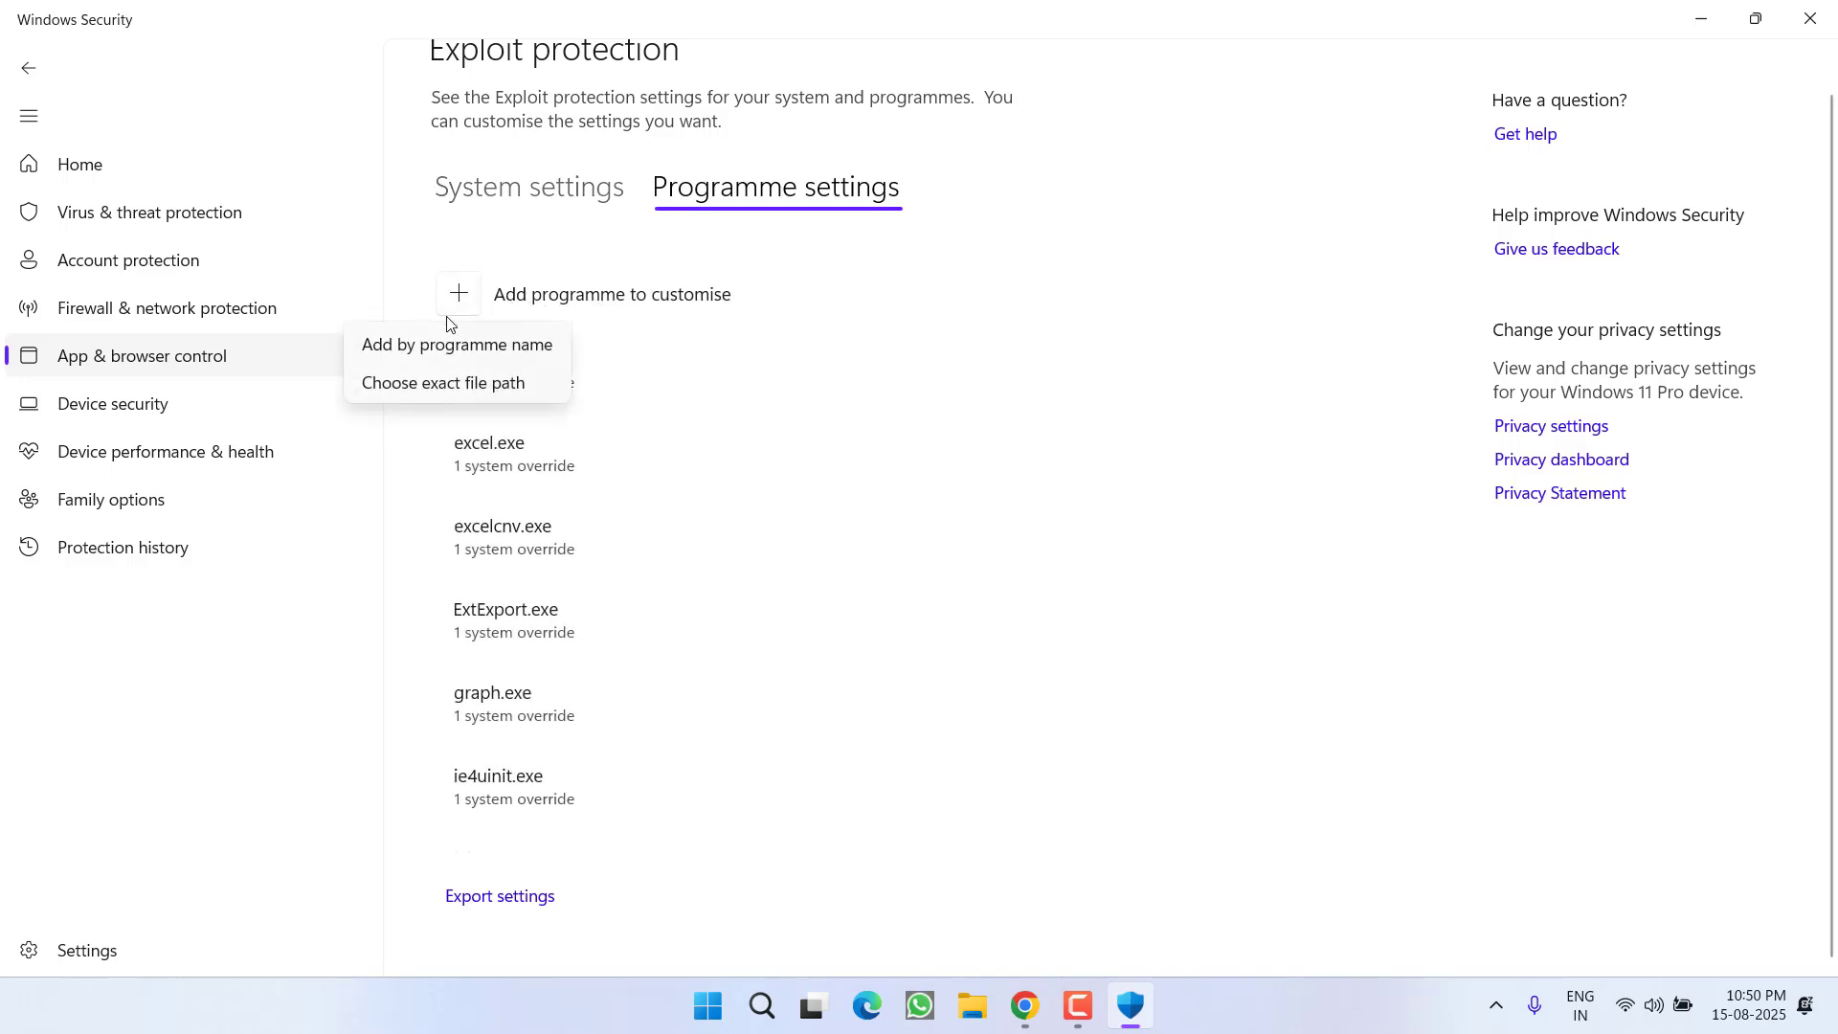
click(463, 385)
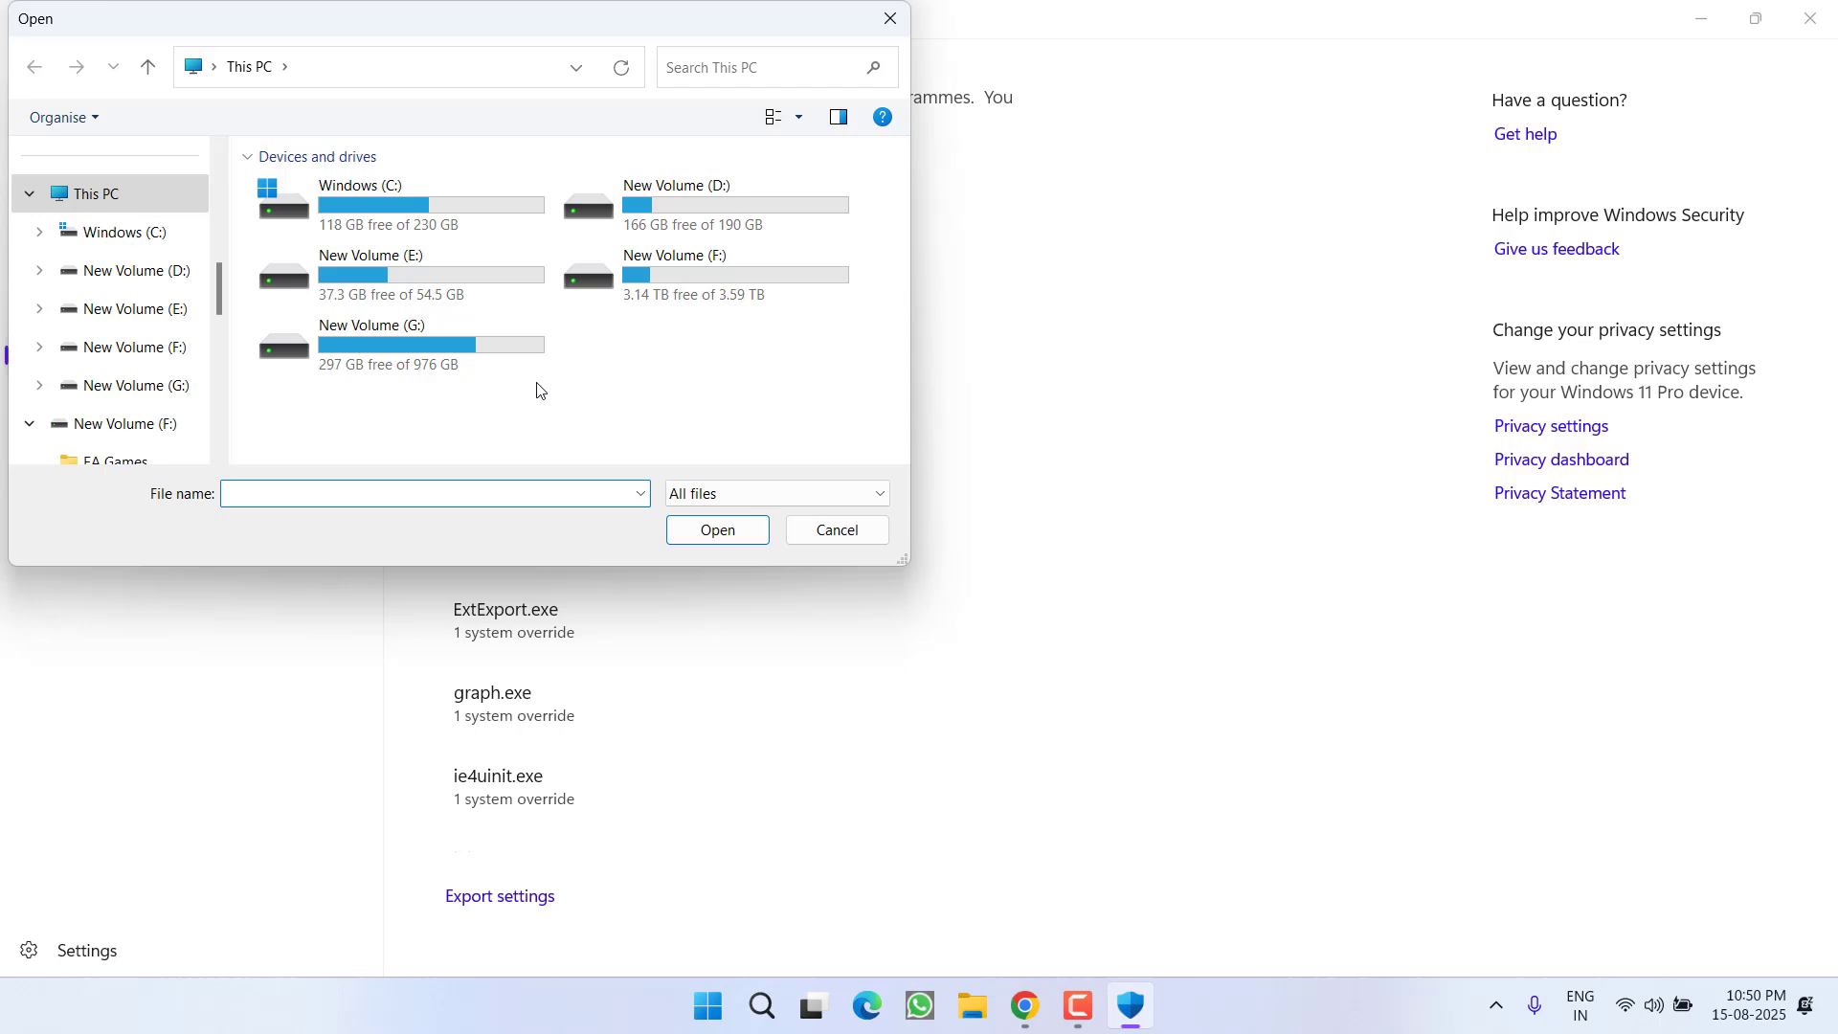
double_click(683, 287)
double_click(335, 400)
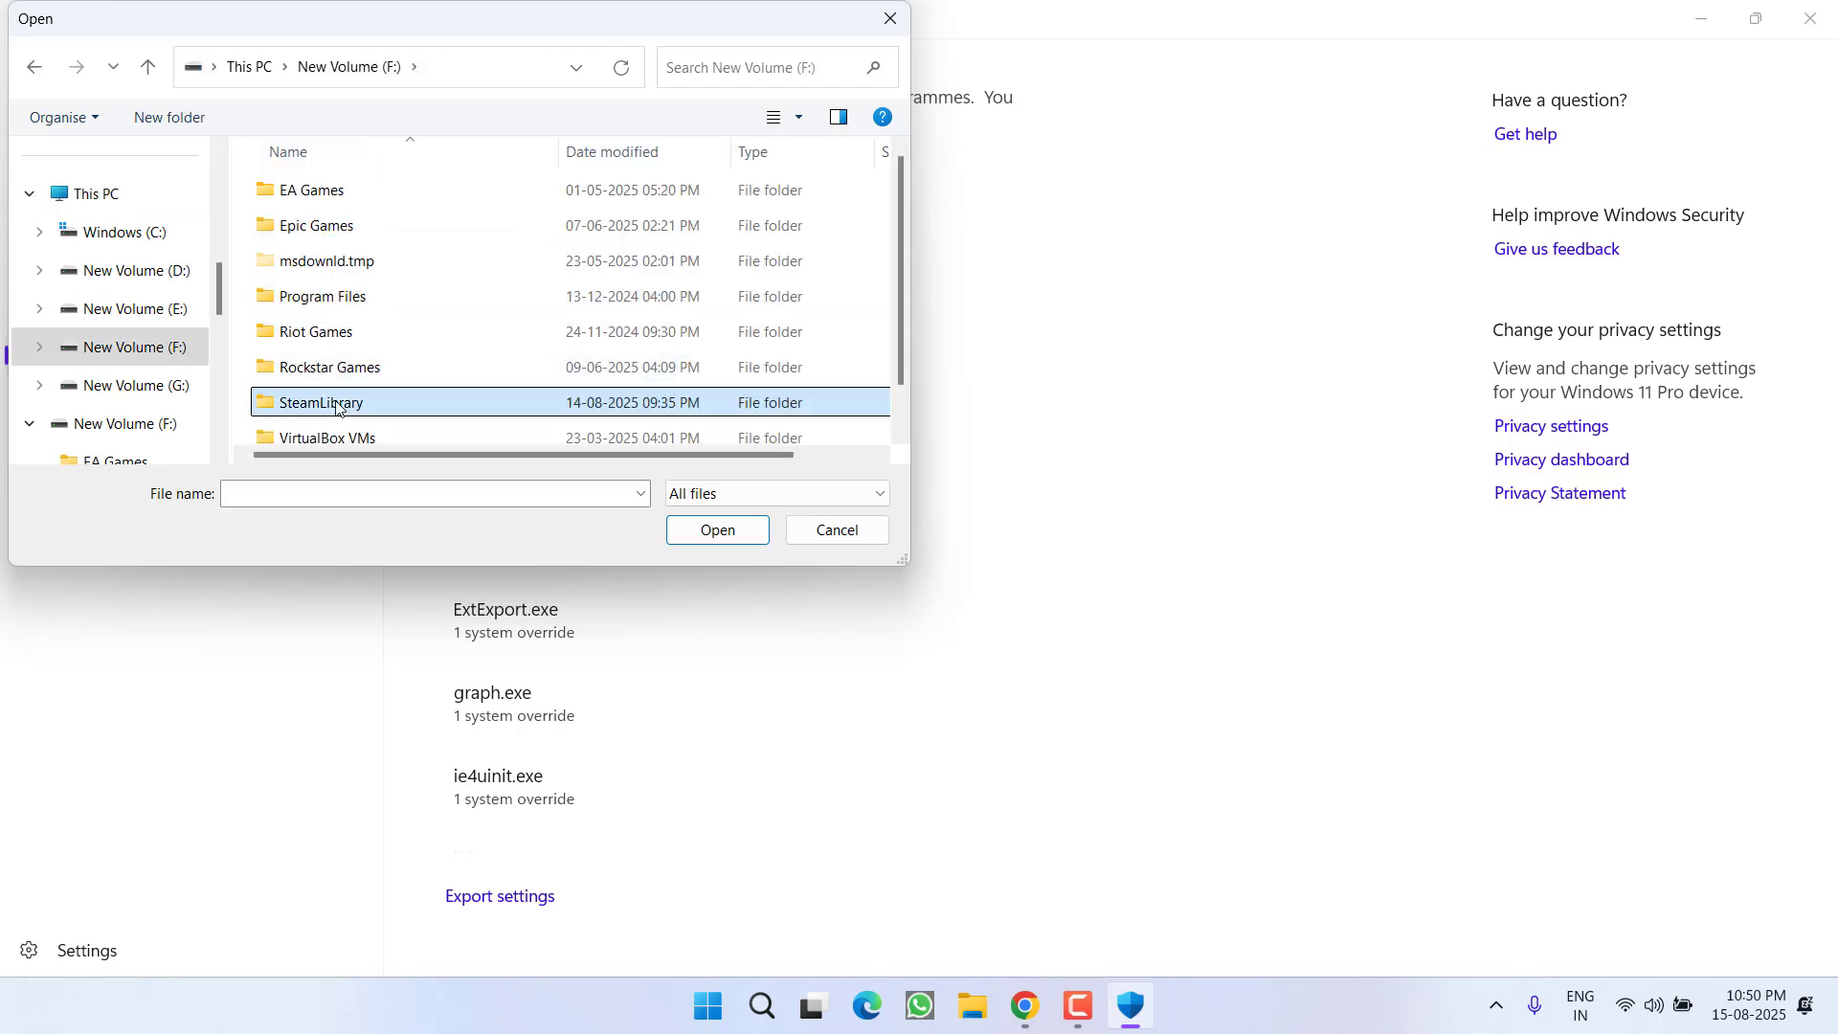
double_click(311, 369)
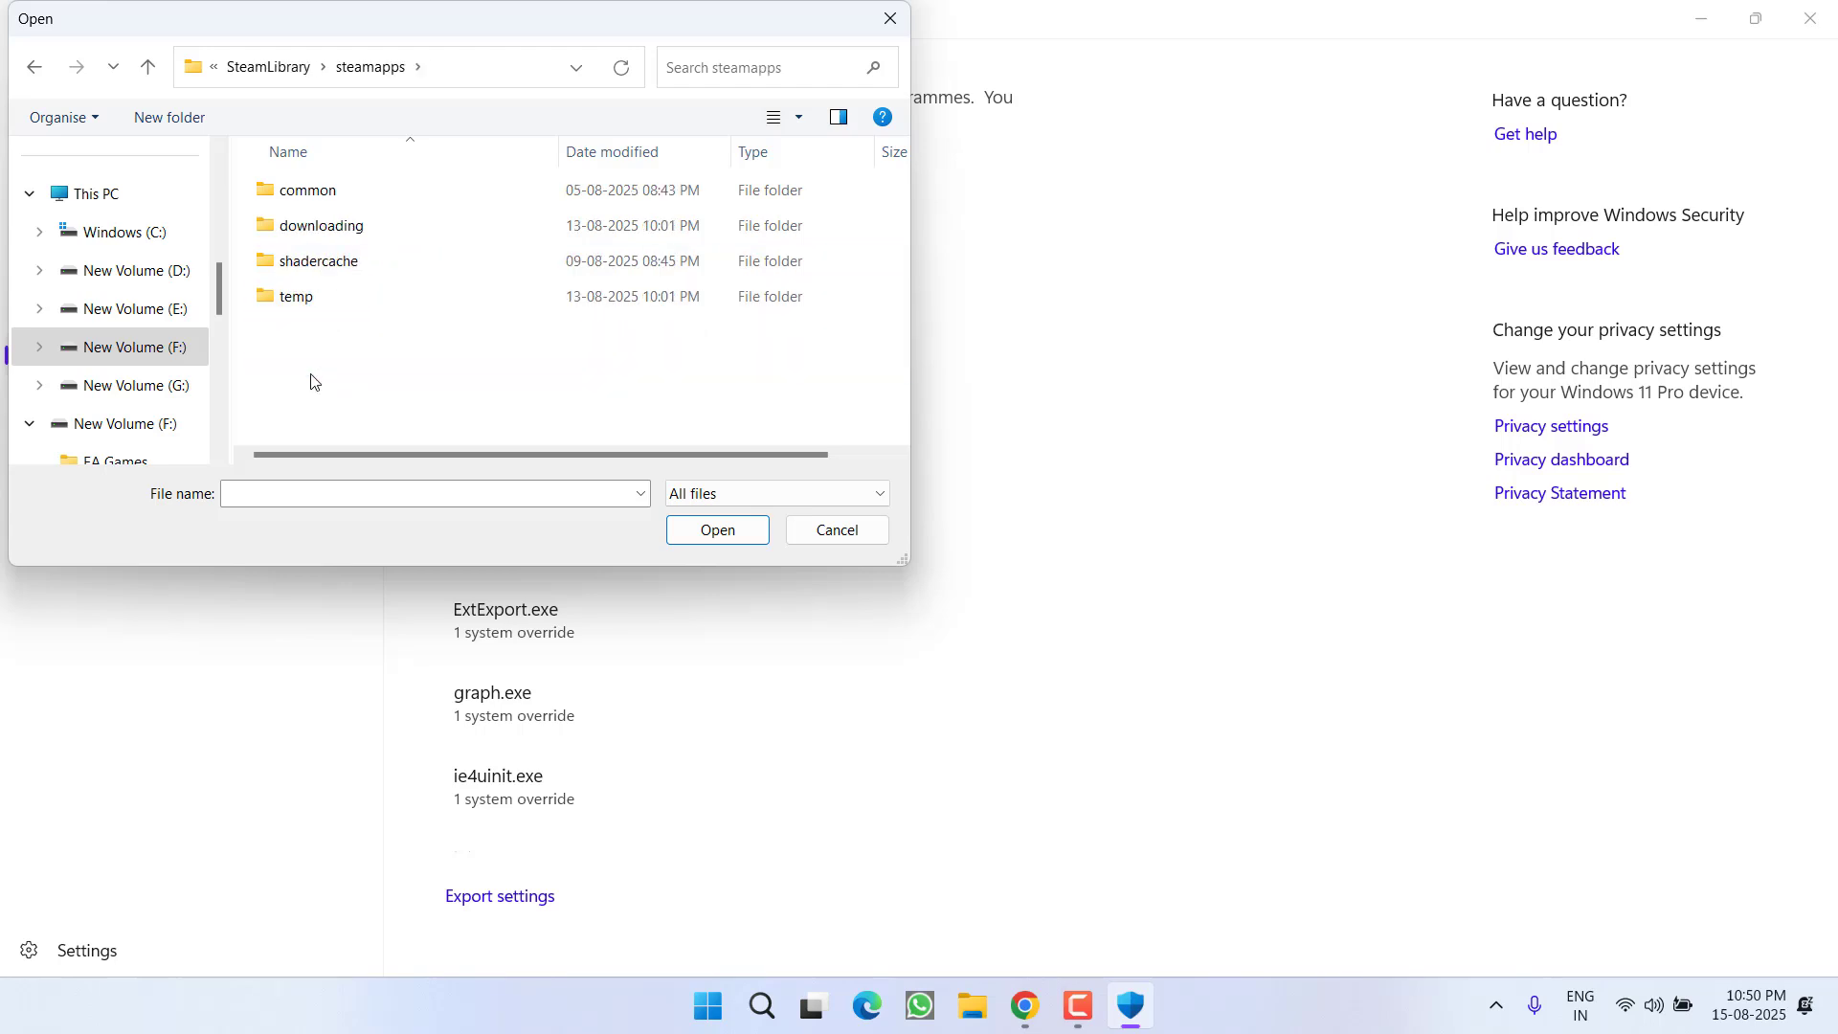
double_click(312, 191)
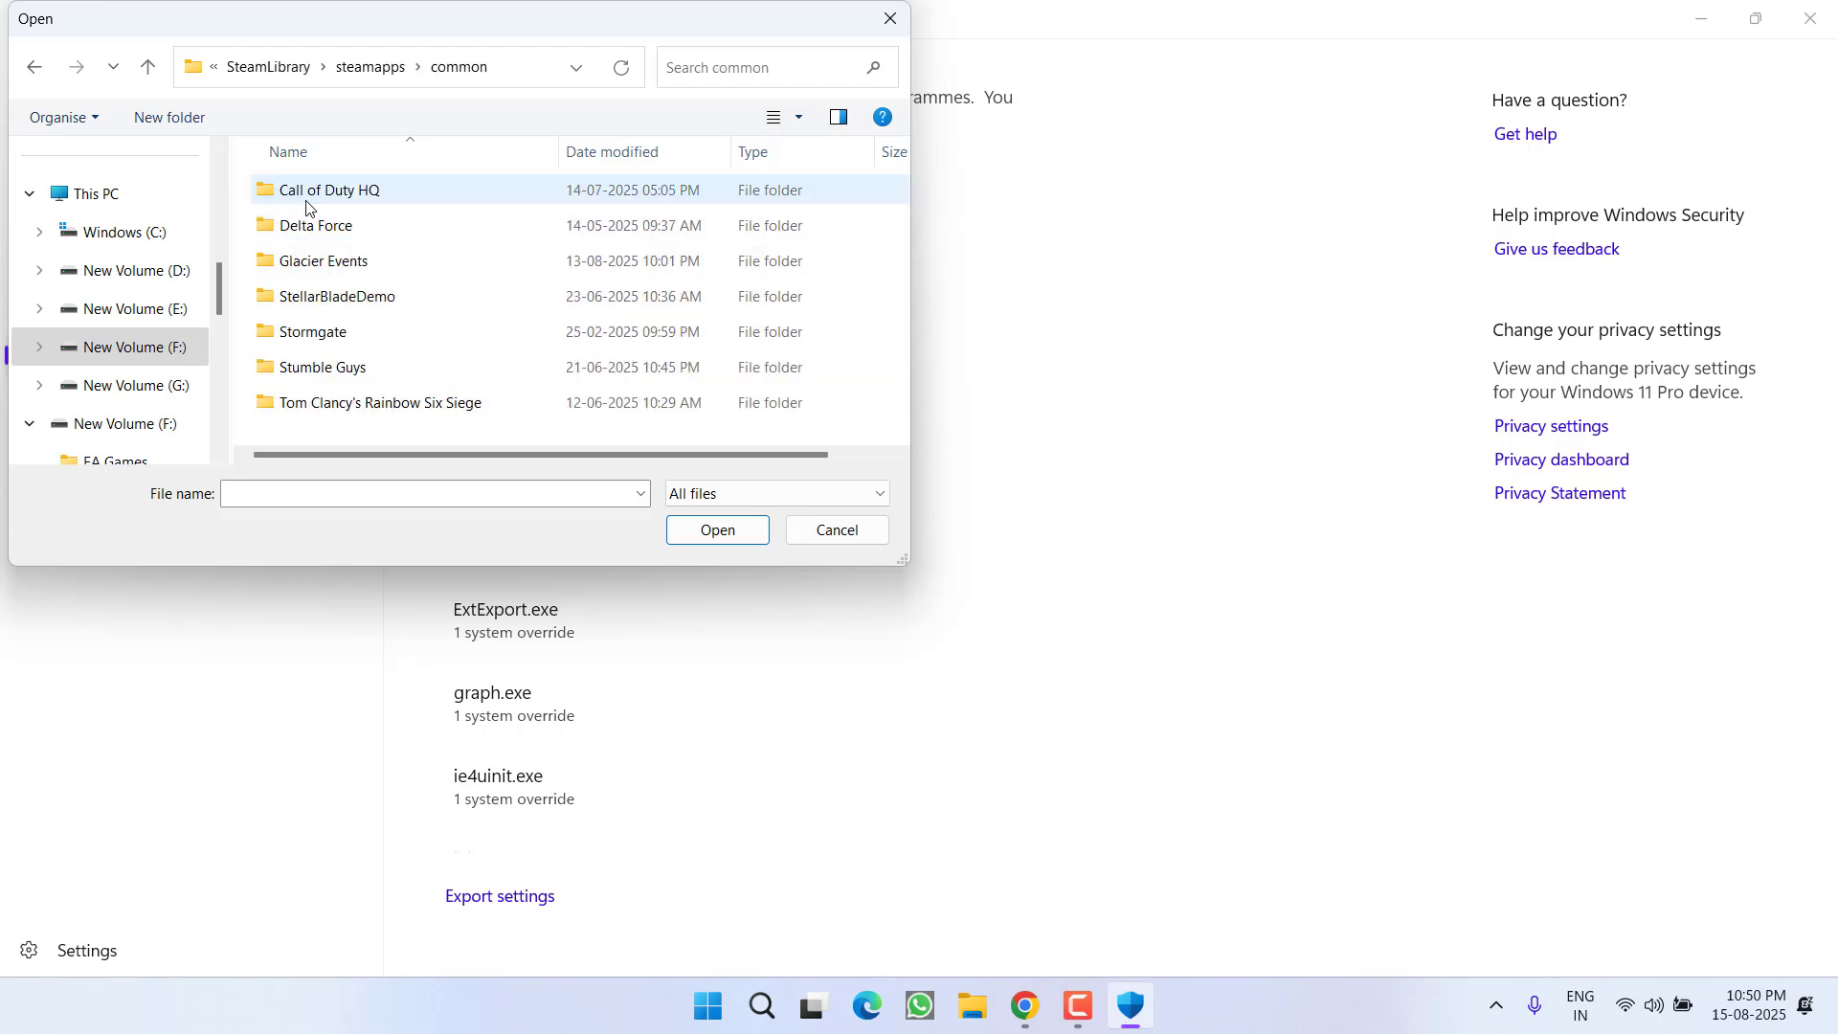
double_click(335, 266)
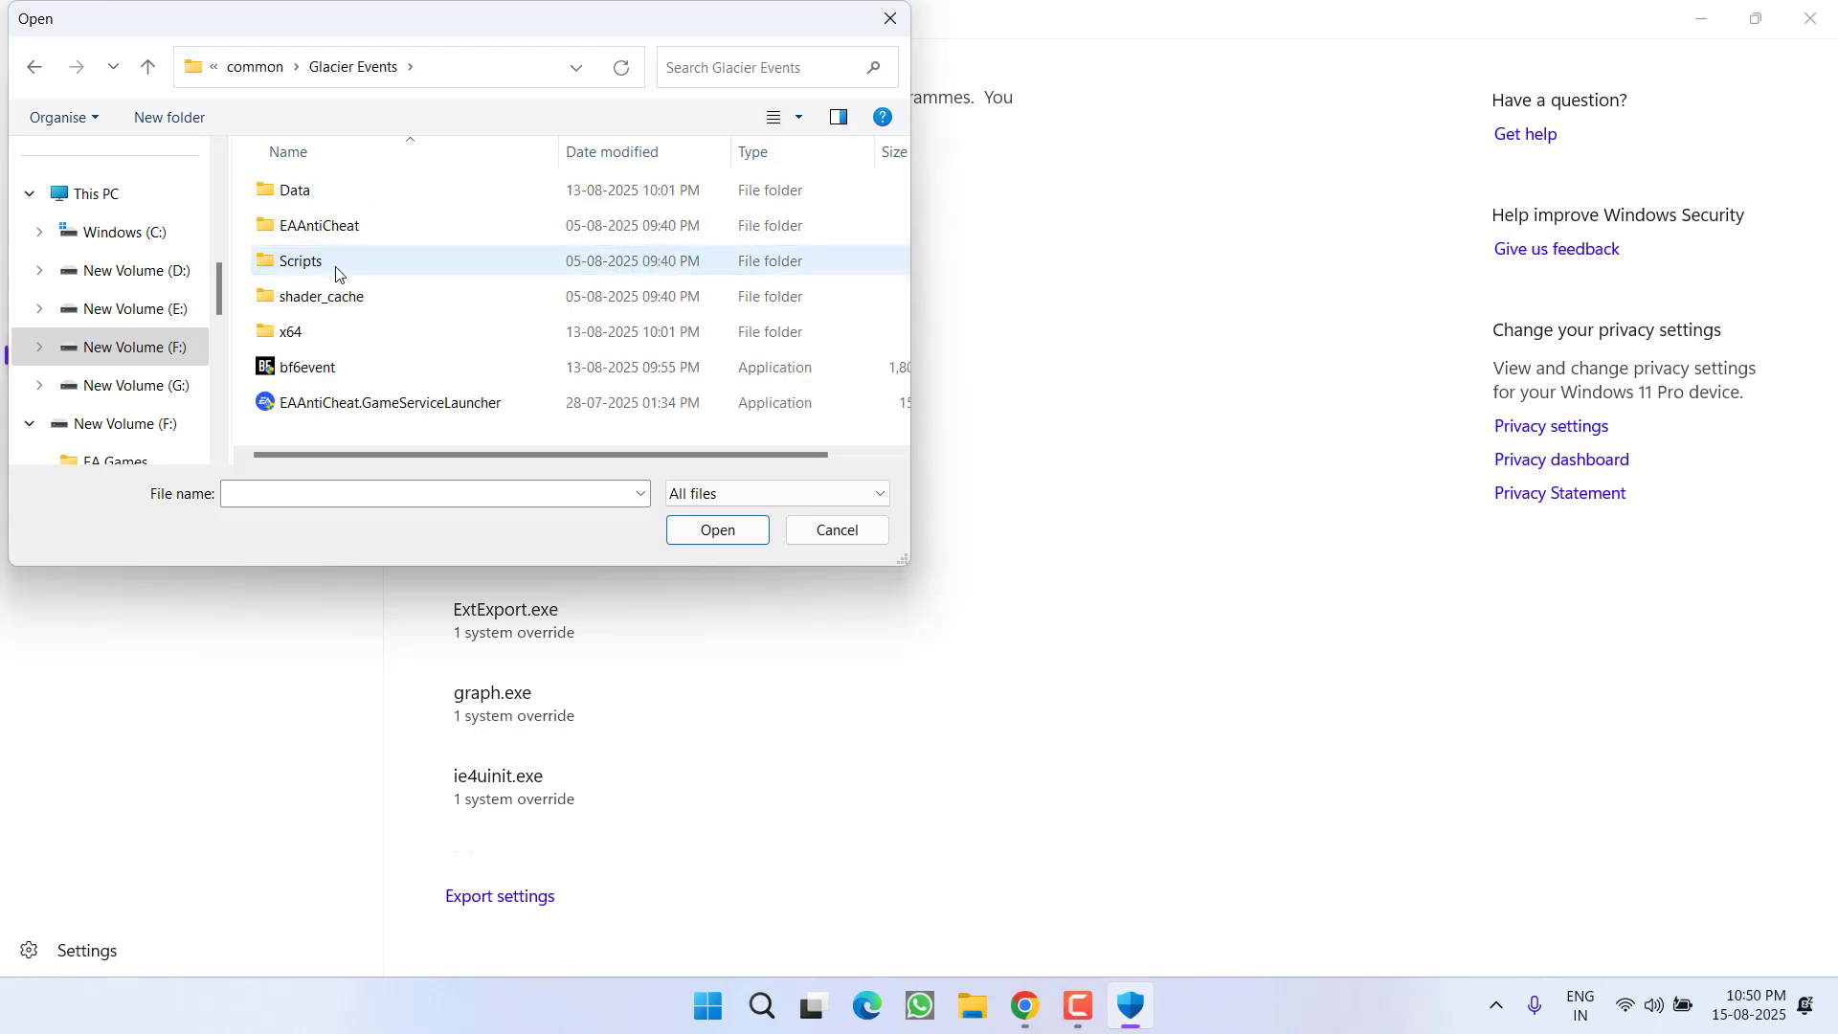
click(326, 369)
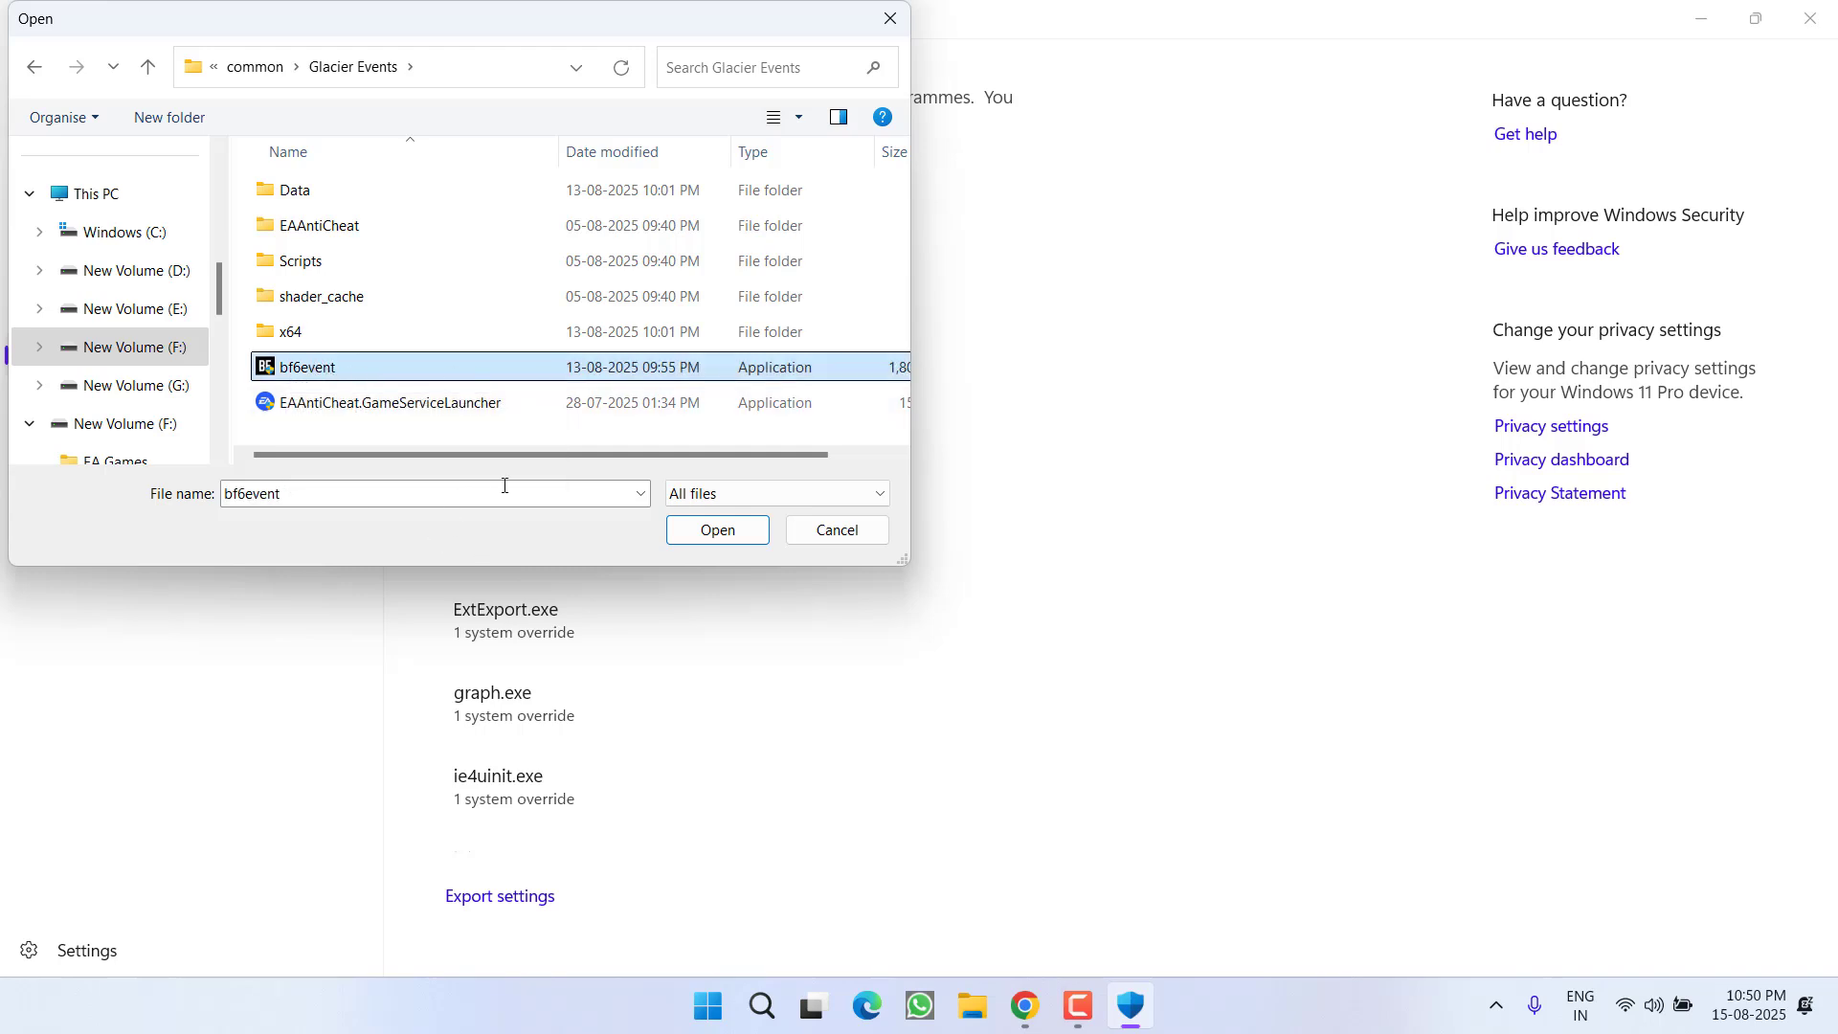
Override Control flow guard (CFG) to Off for bf6event.exe, apply, and approve the UAC prompt
click(716, 527)
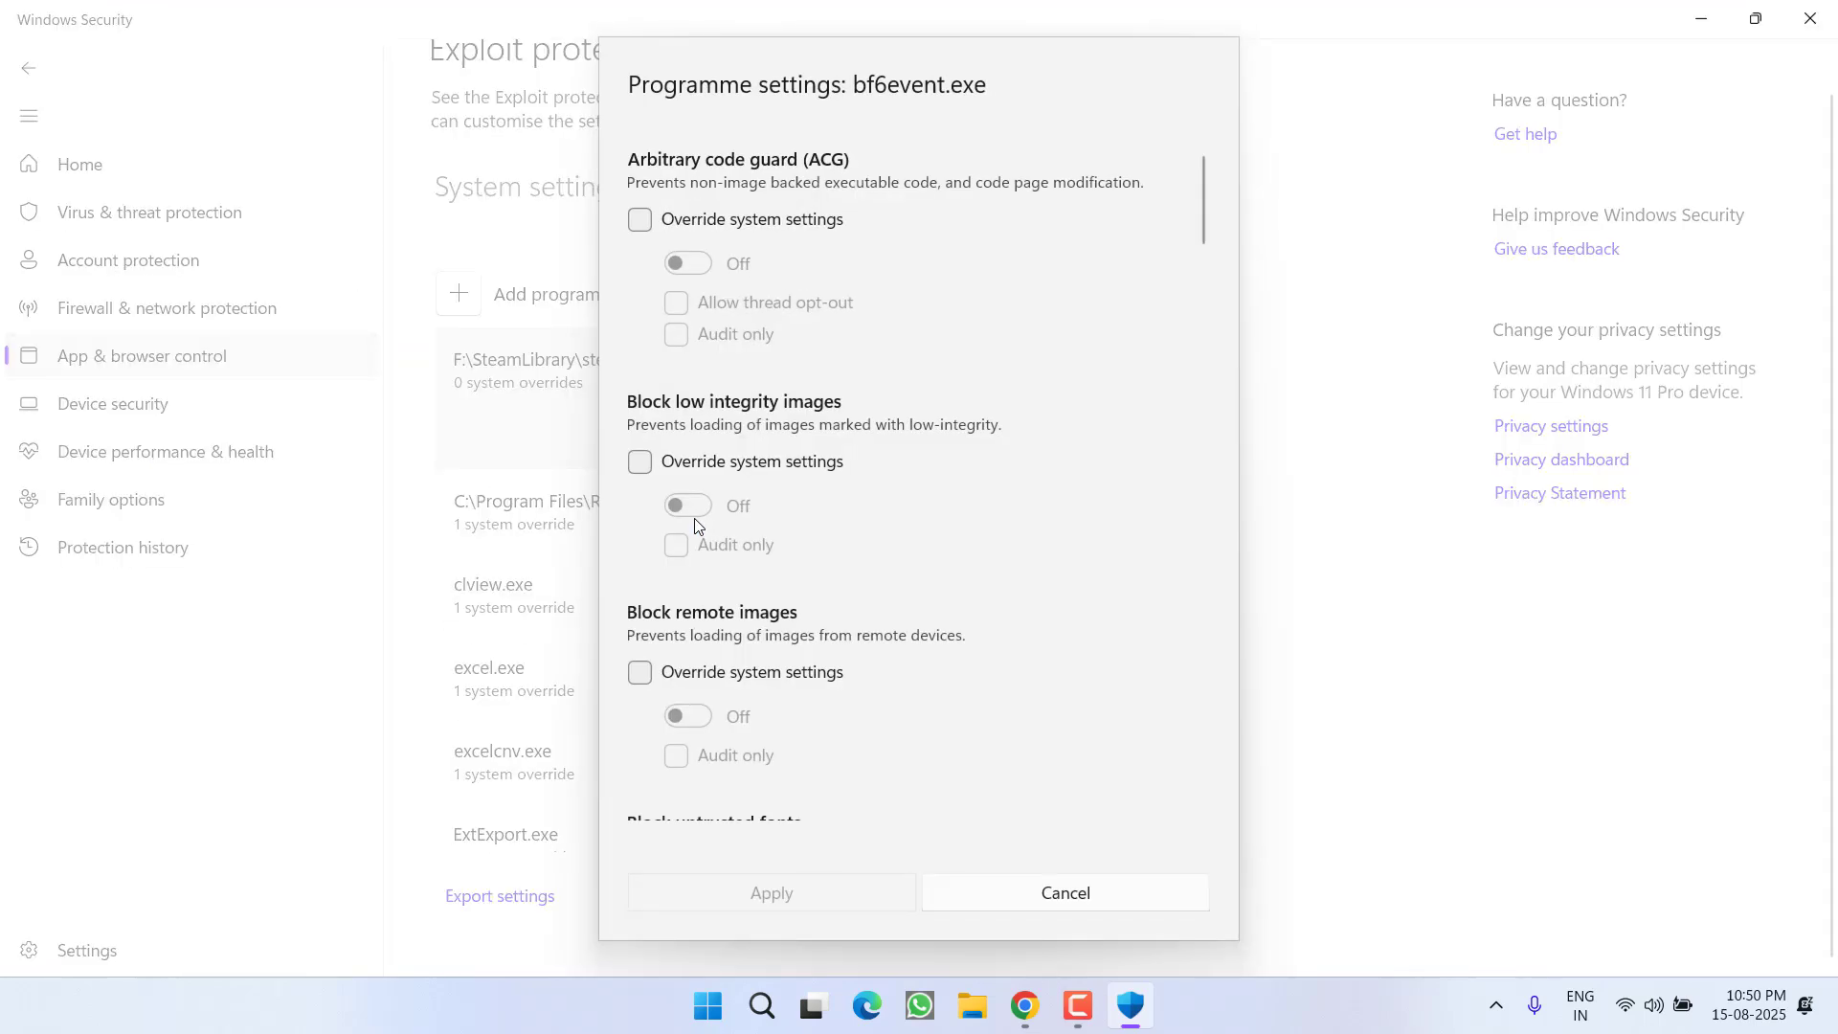
scroll(695, 518, down, 10)
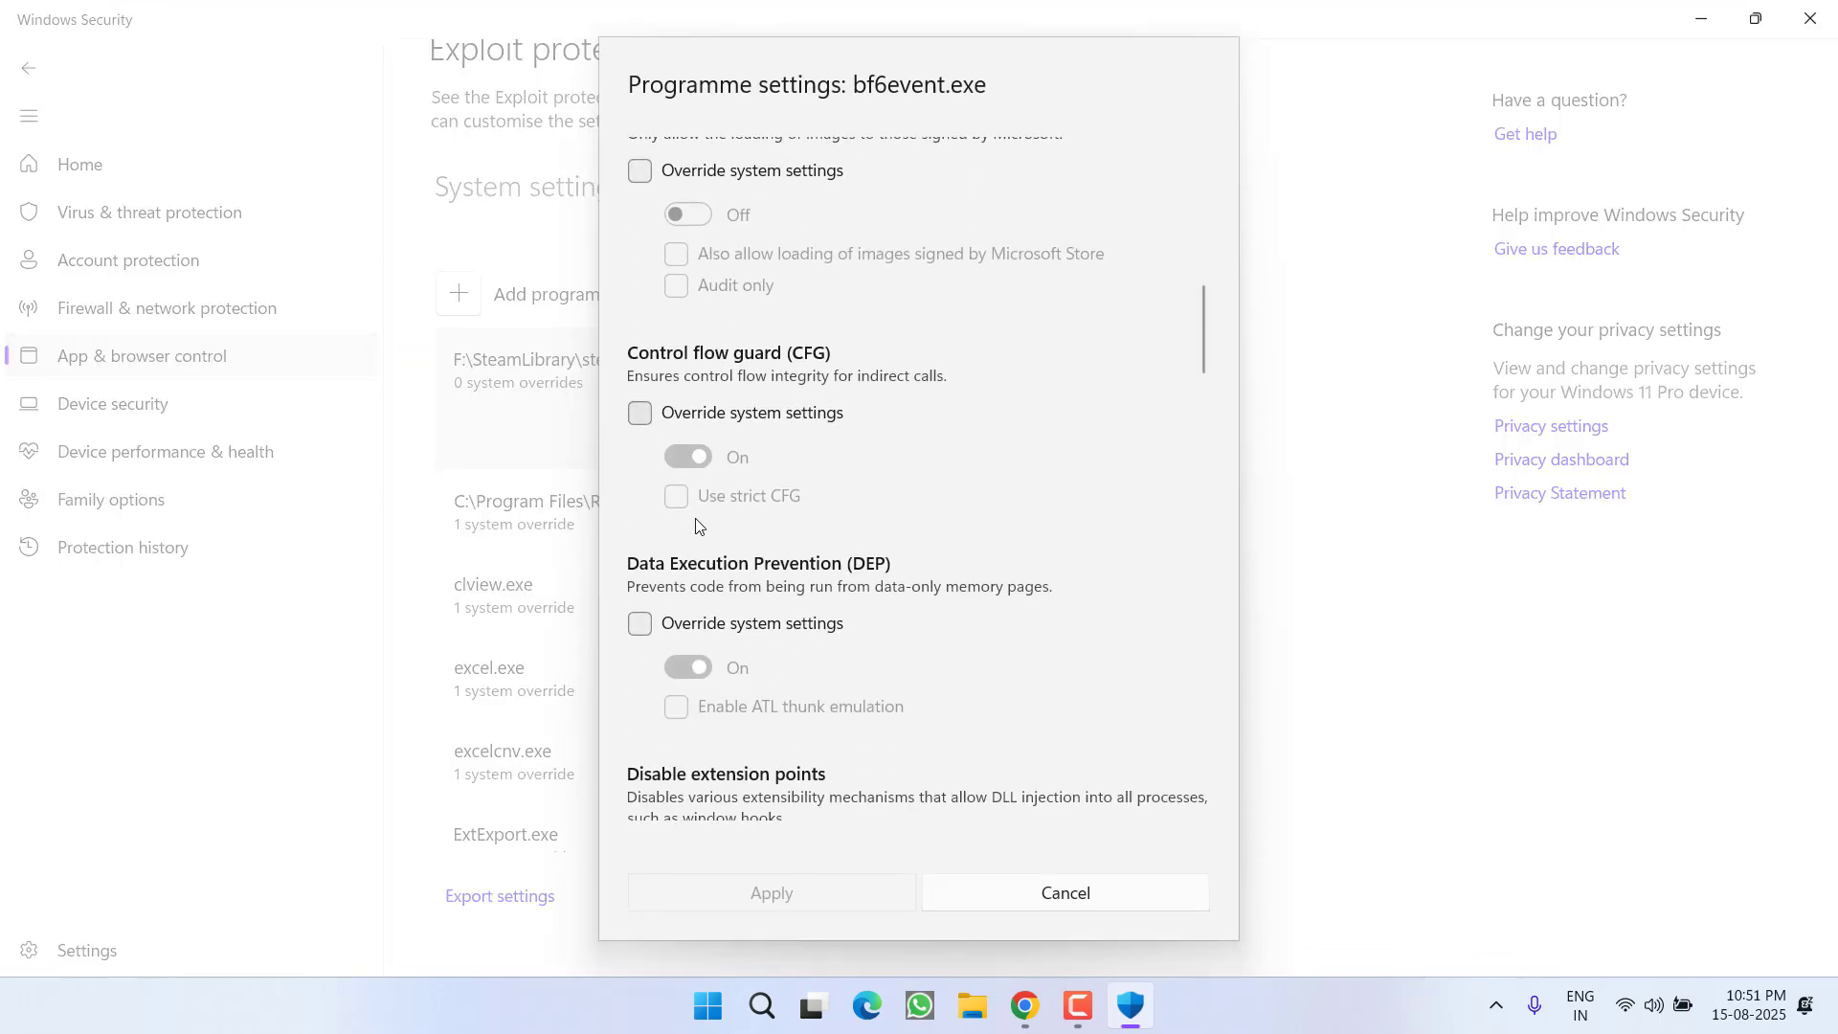
click(640, 417)
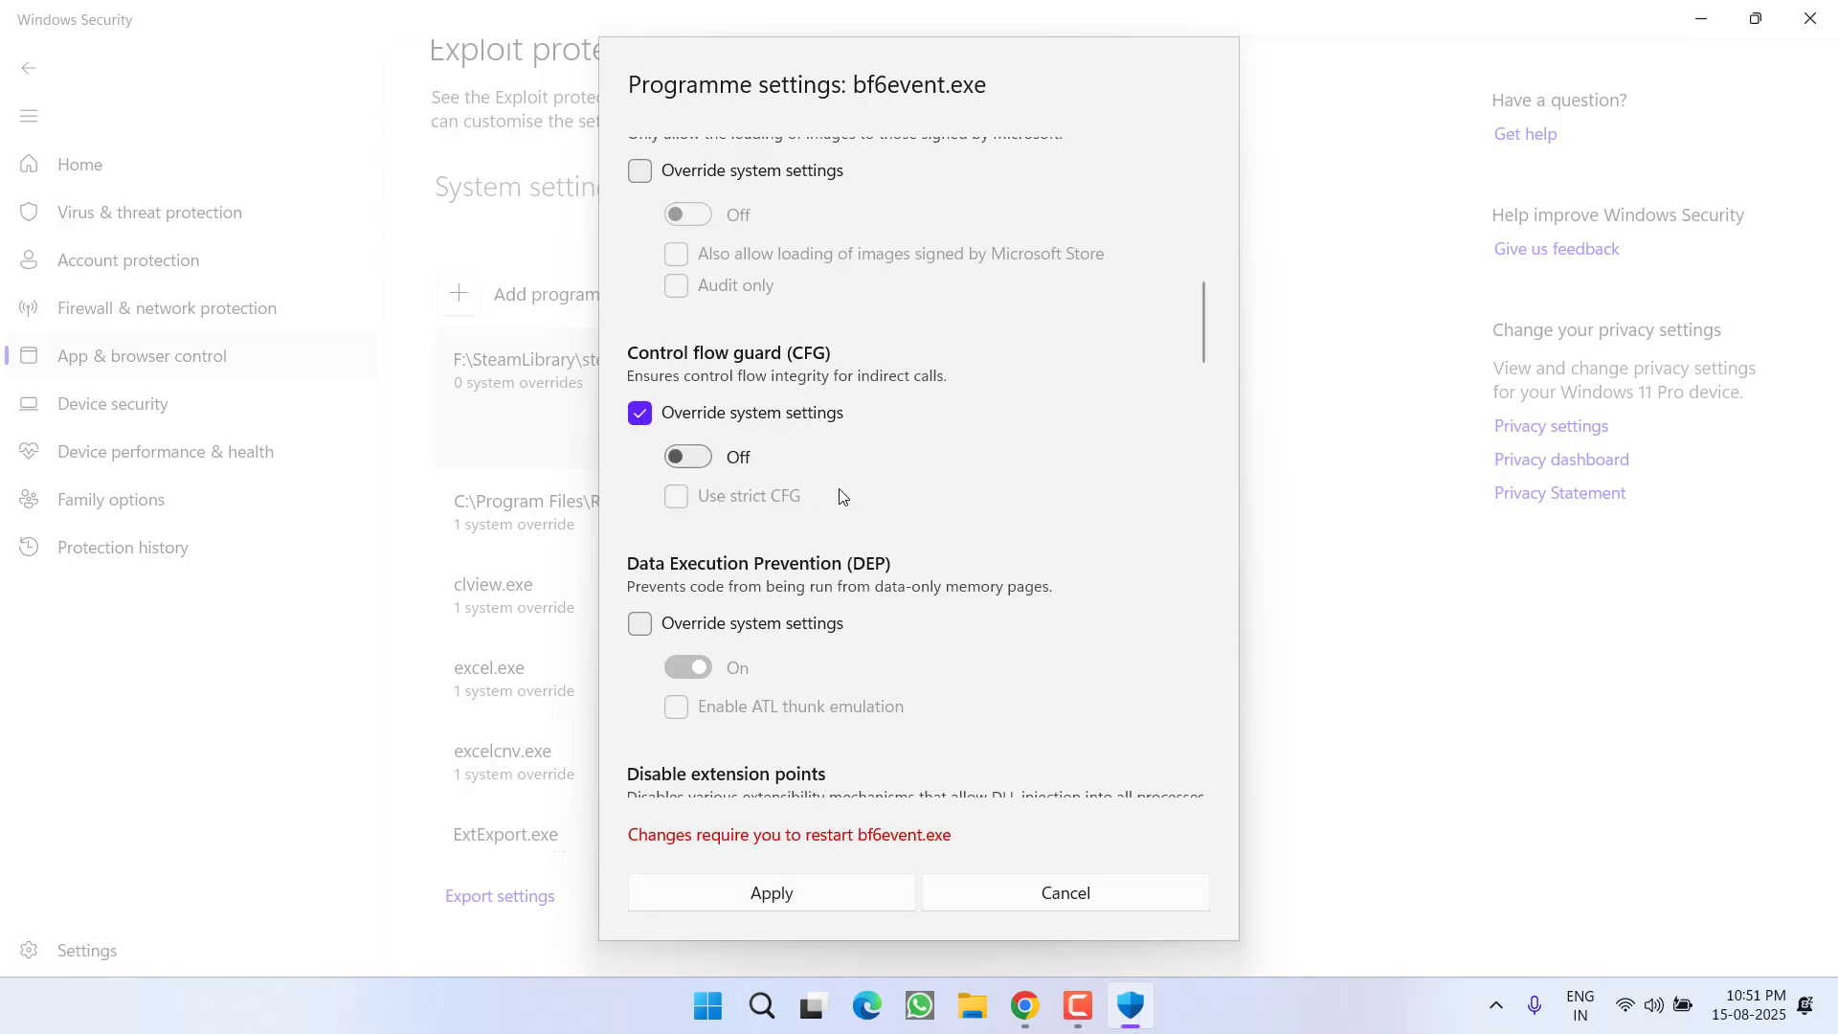
click(799, 903)
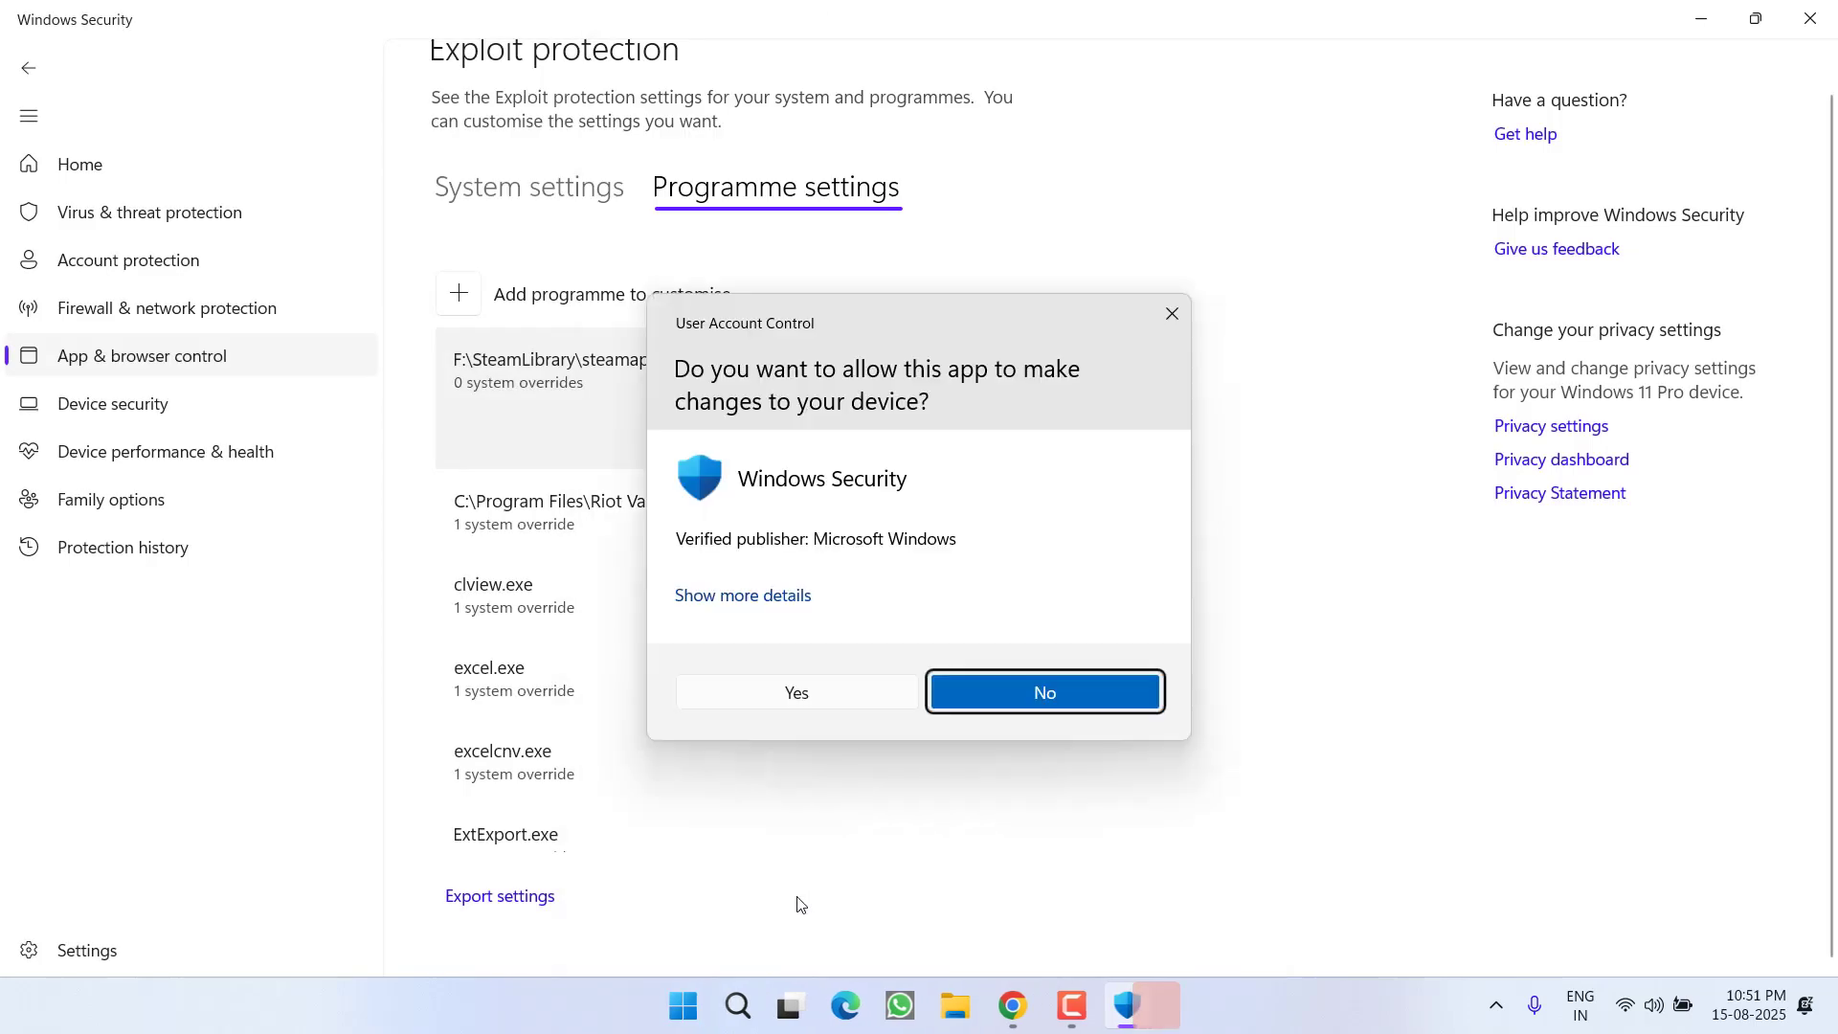
click(812, 703)
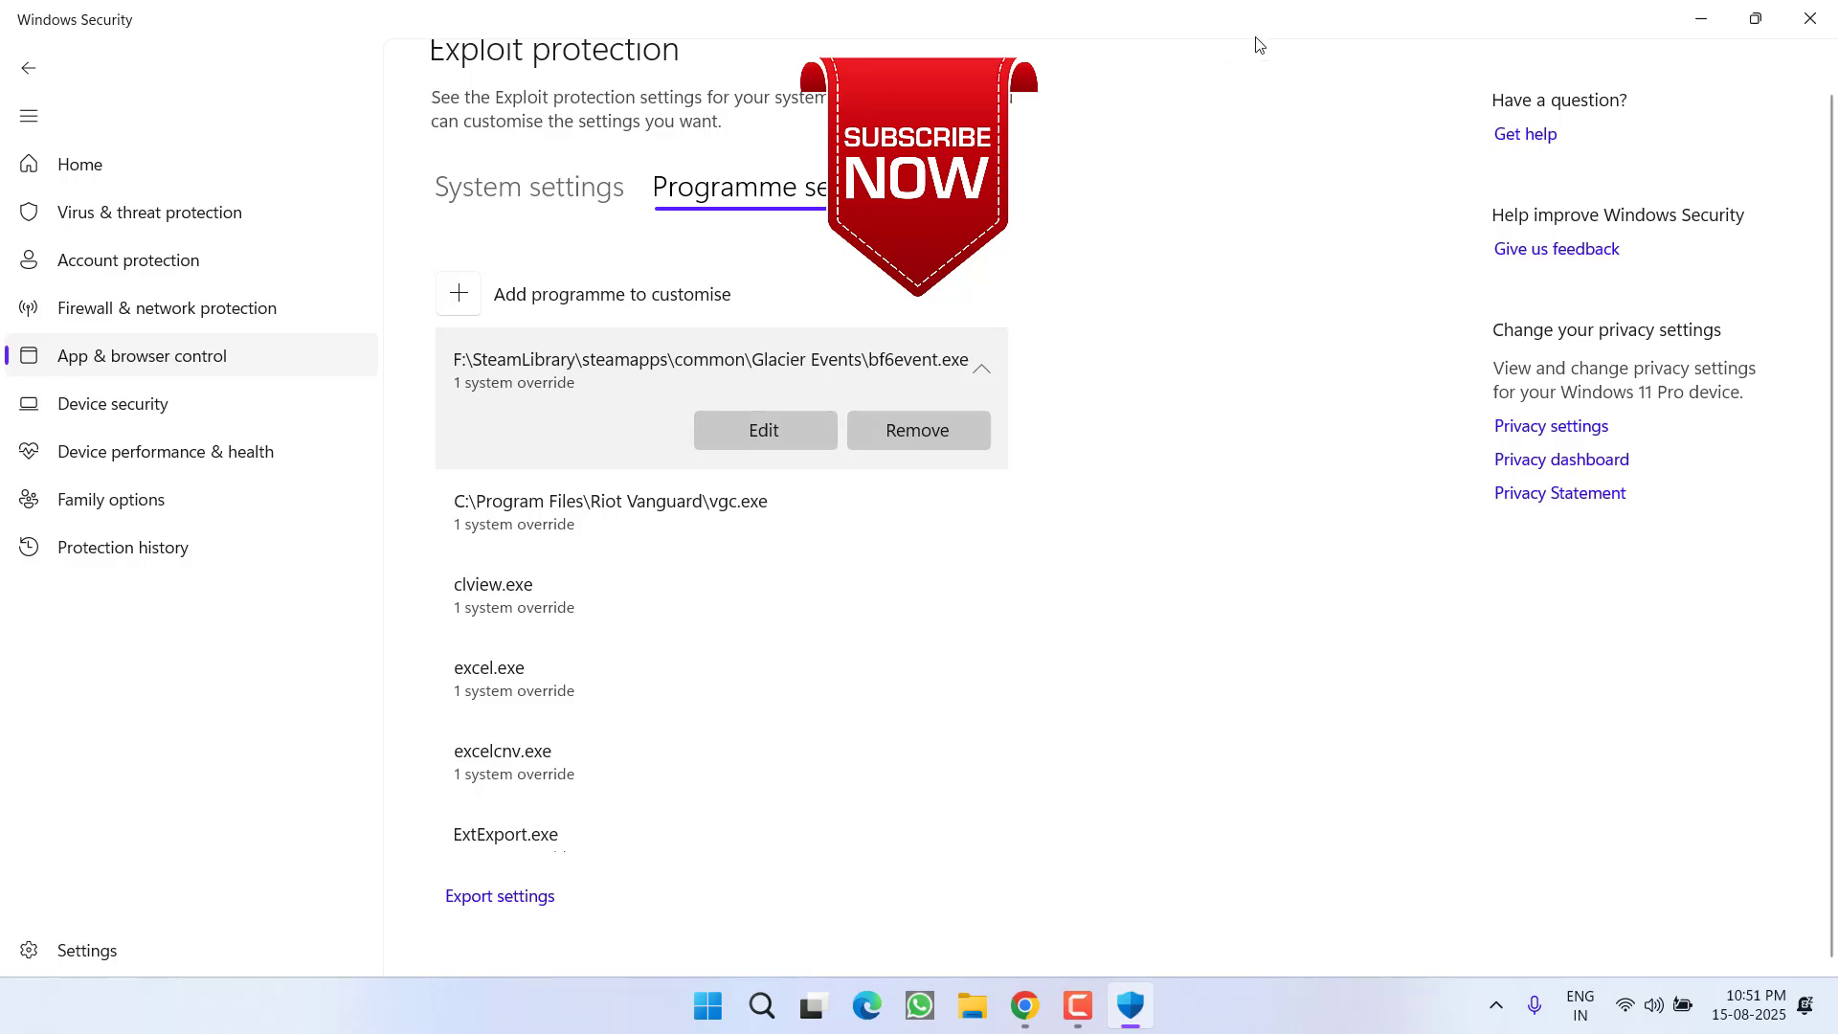
Minimise the Windows Security window to reveal the desktop
click(1701, 18)
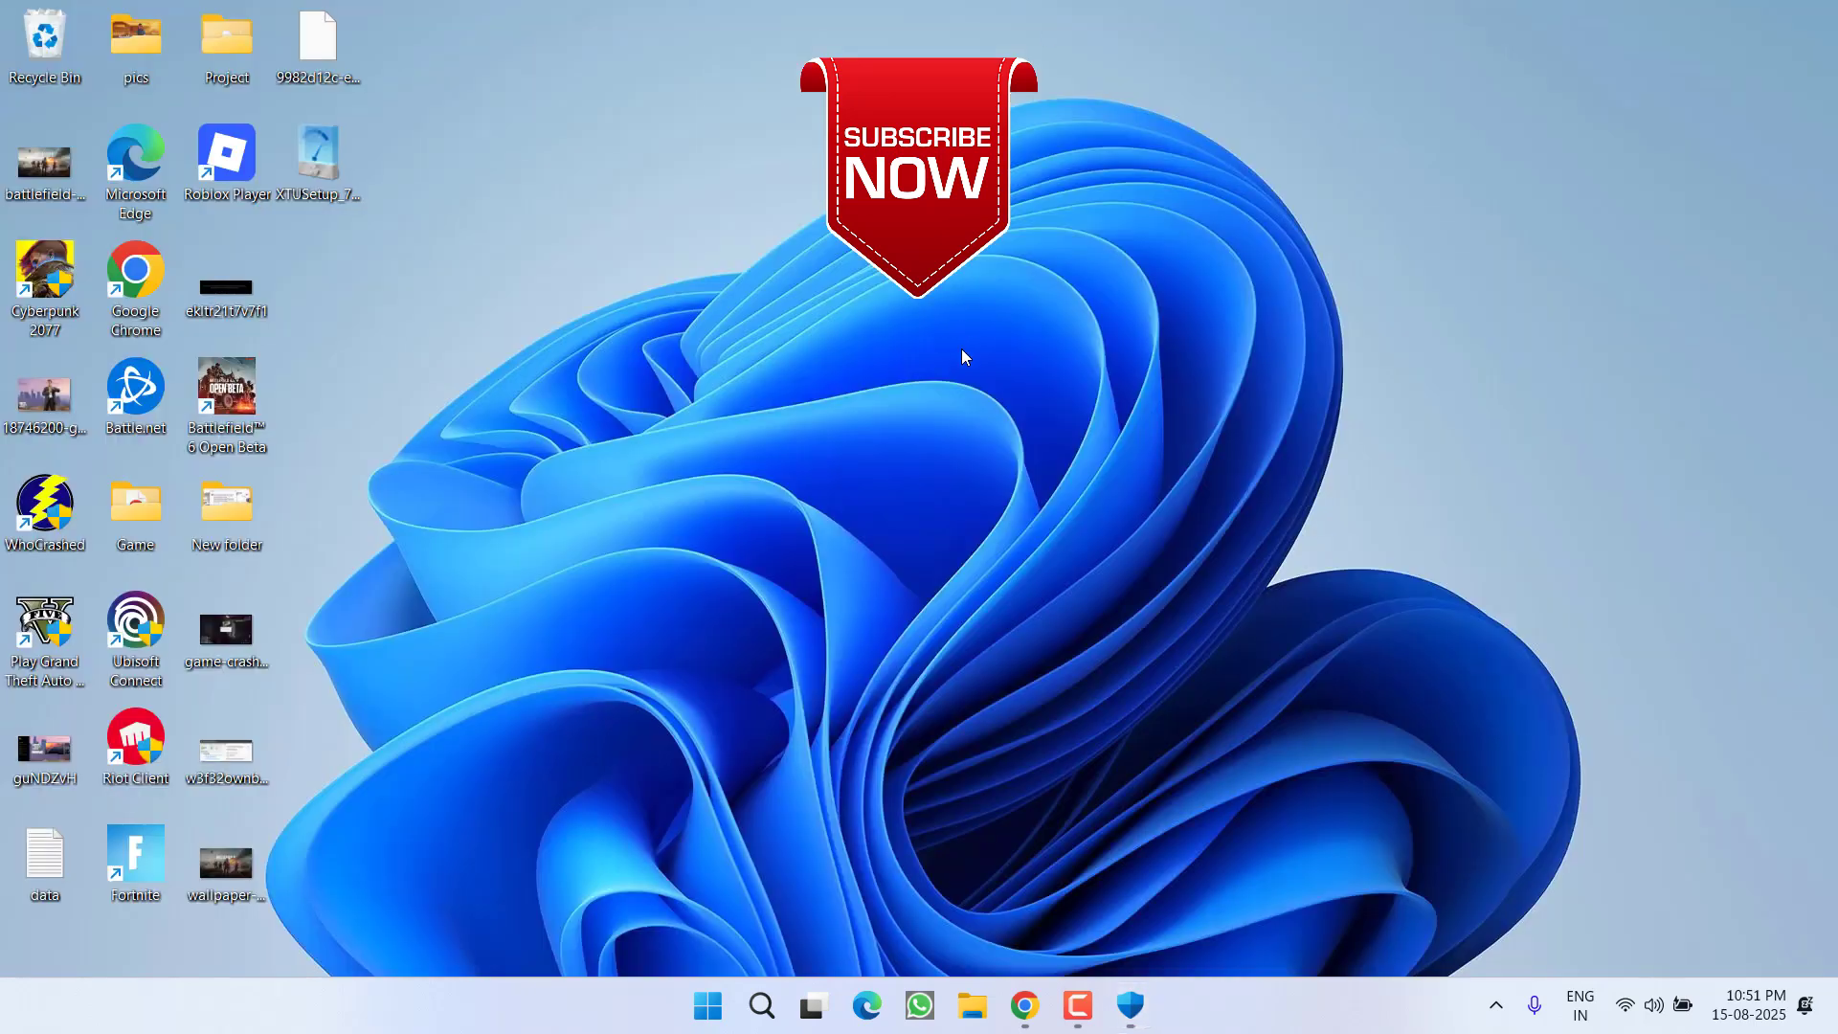